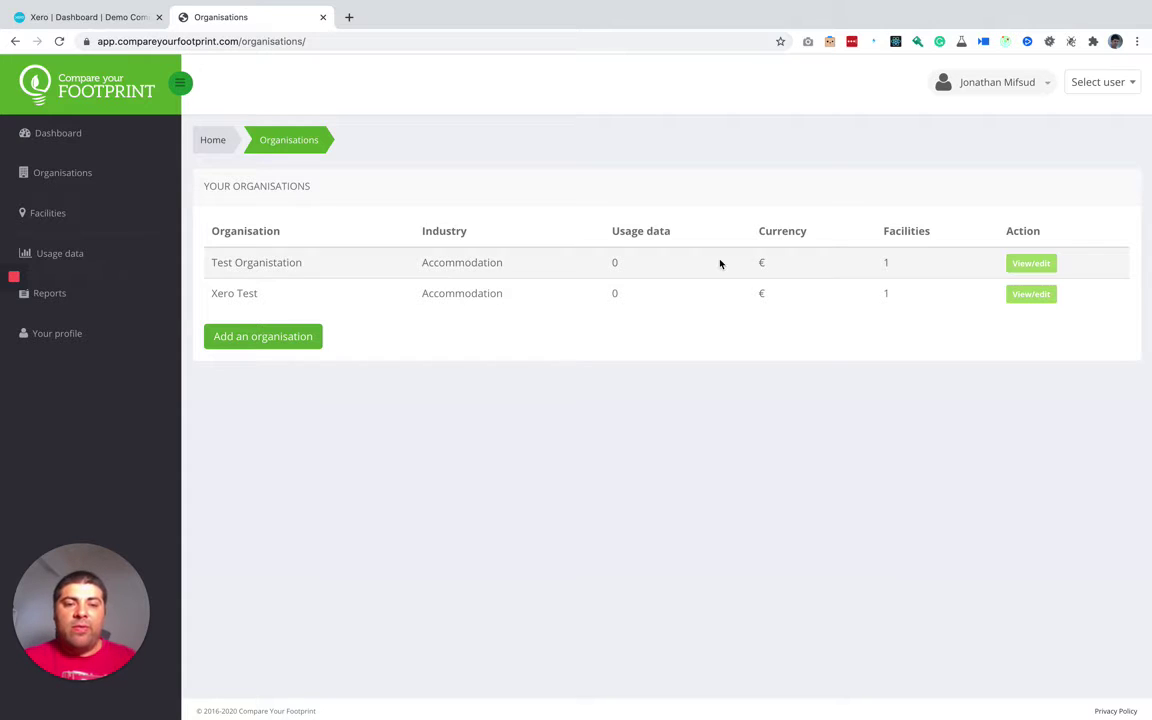
Open the Xero Test organisation, connect it to Xero and choose Demo Company (Global) as the Xero organisation
click(1046, 296)
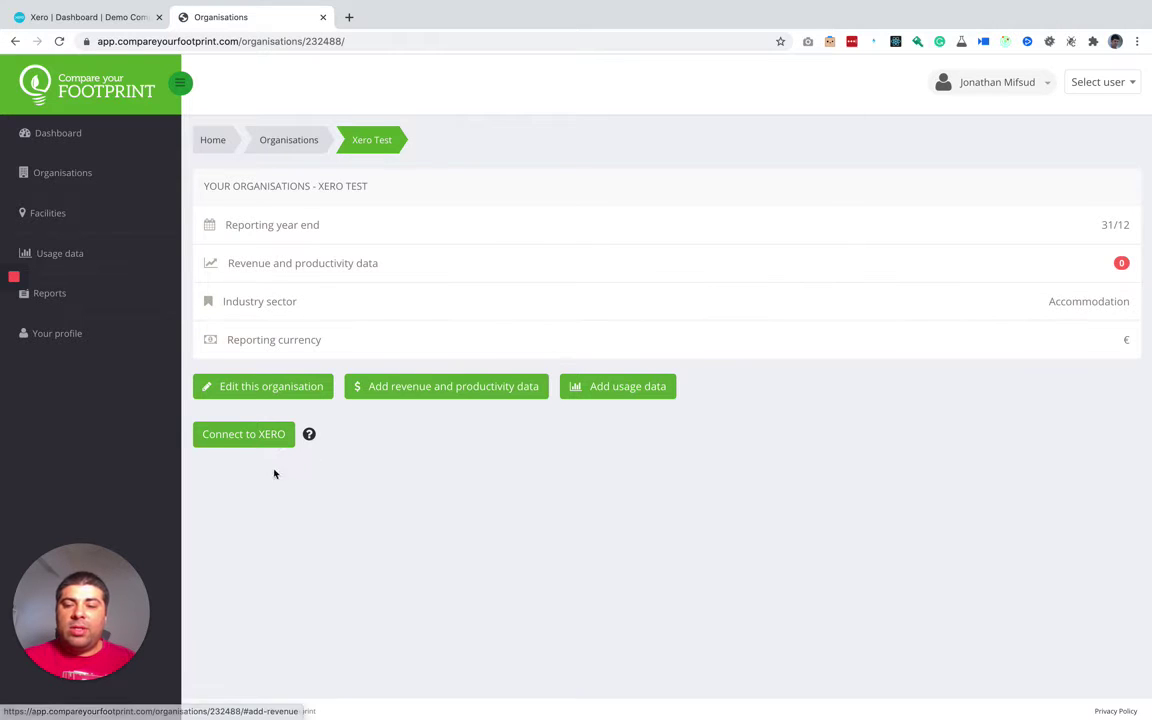
click(250, 434)
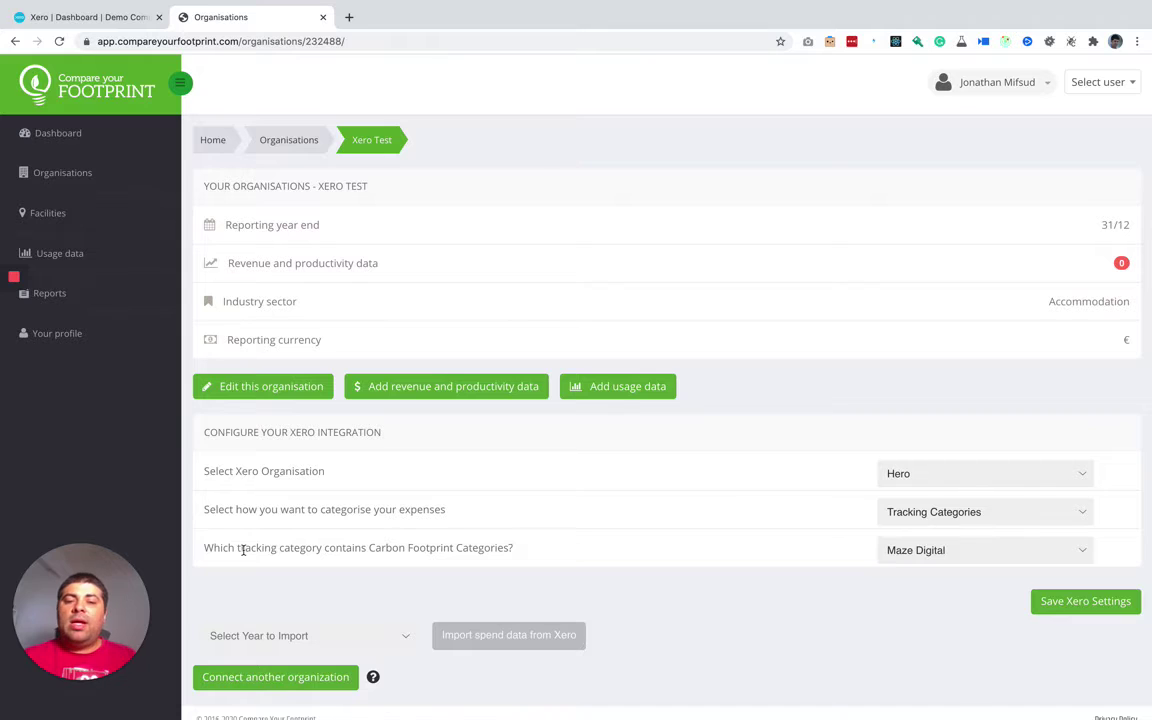
click(920, 472)
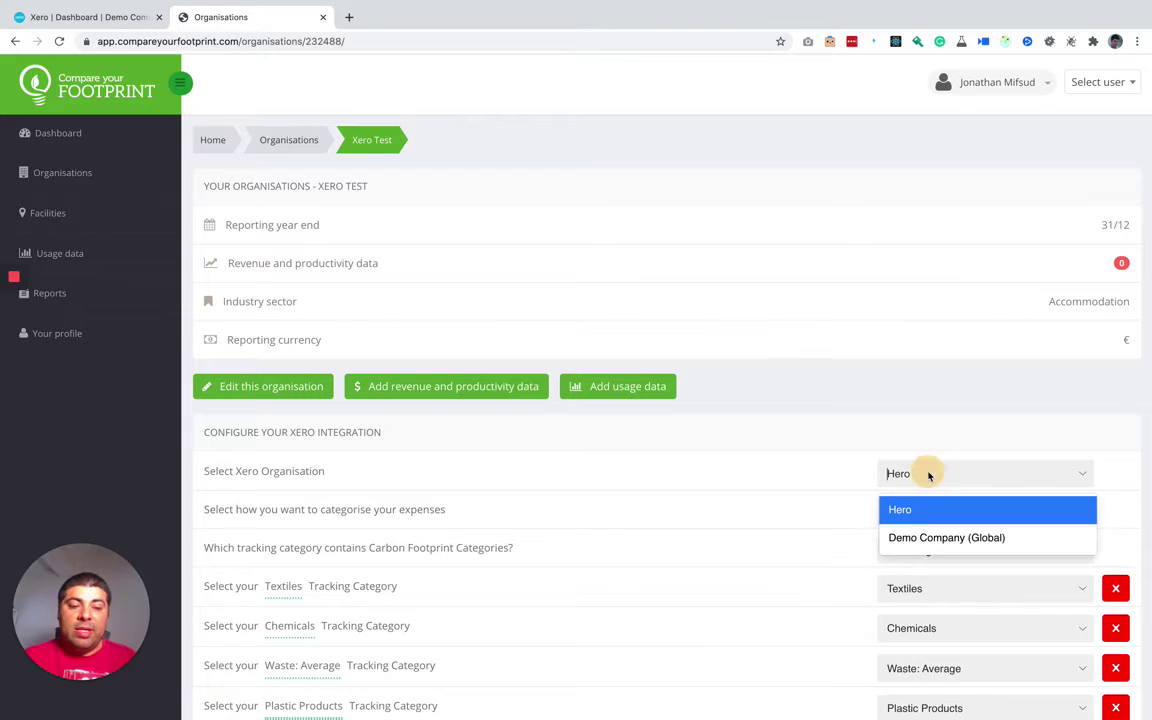
click(899, 534)
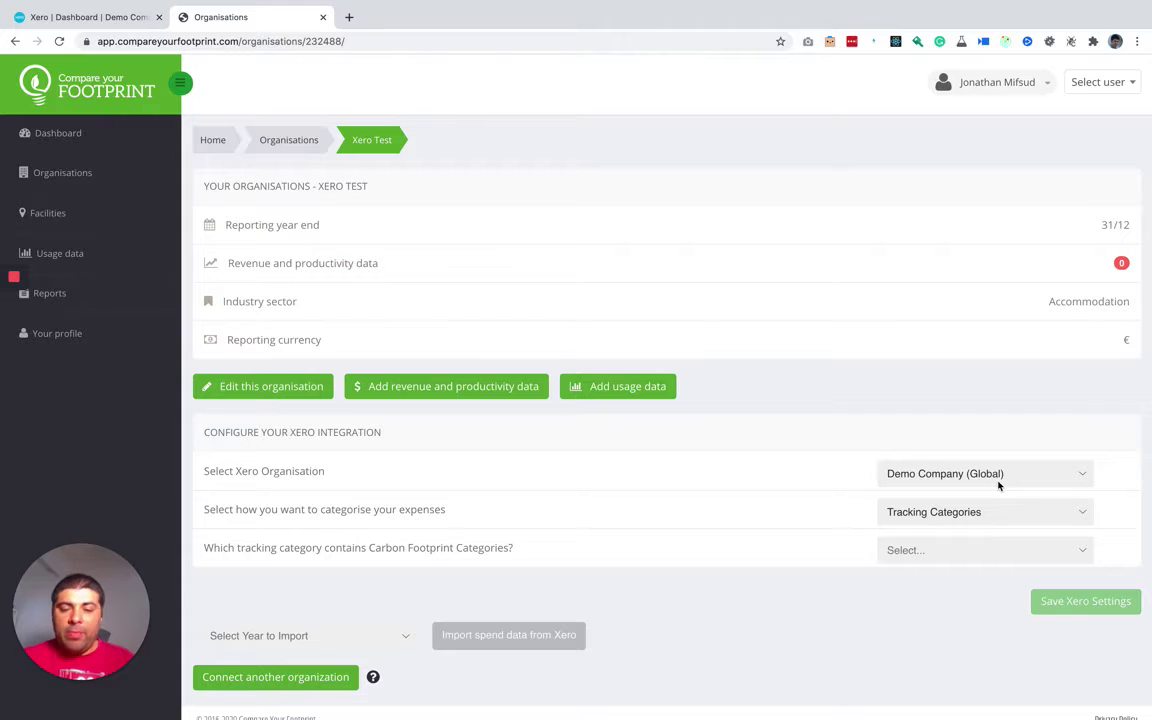
Set the expense categorisation method for the Xero integration to Account Codes
scroll(990, 489, down, 1)
click(968, 501)
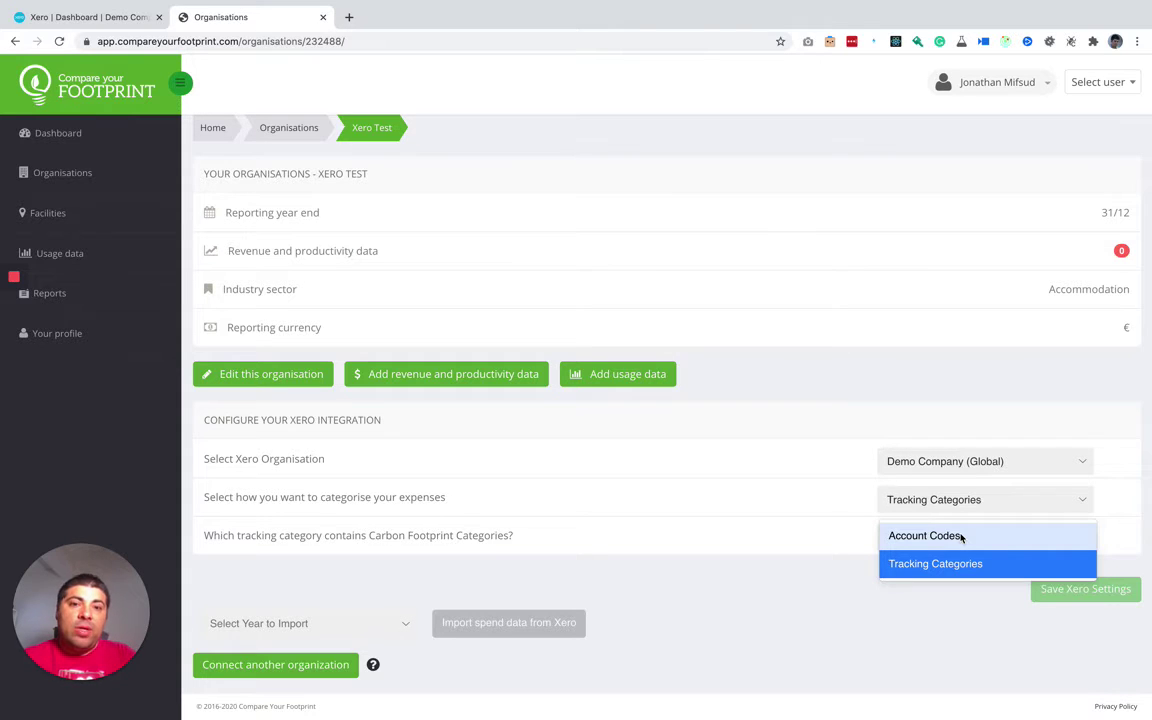
click(962, 537)
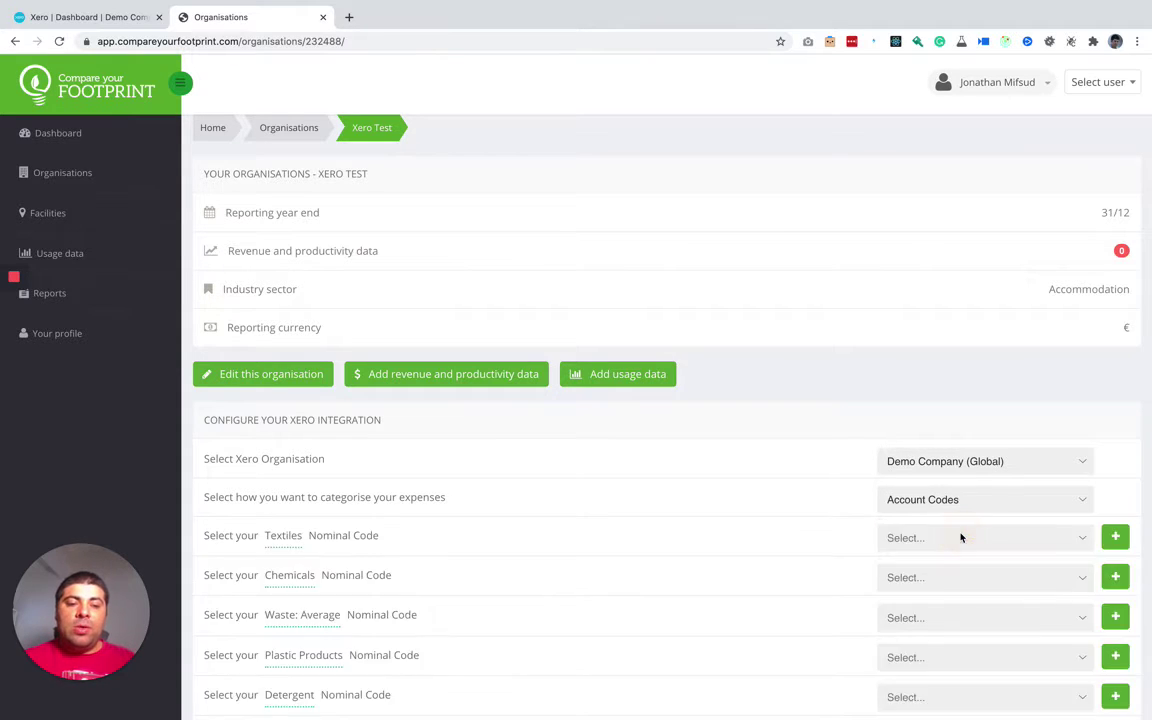
Review the list of carbon footprint categories that can be mapped to nominal codes
scroll(962, 478, down, 2)
scroll(962, 478, down, 2)
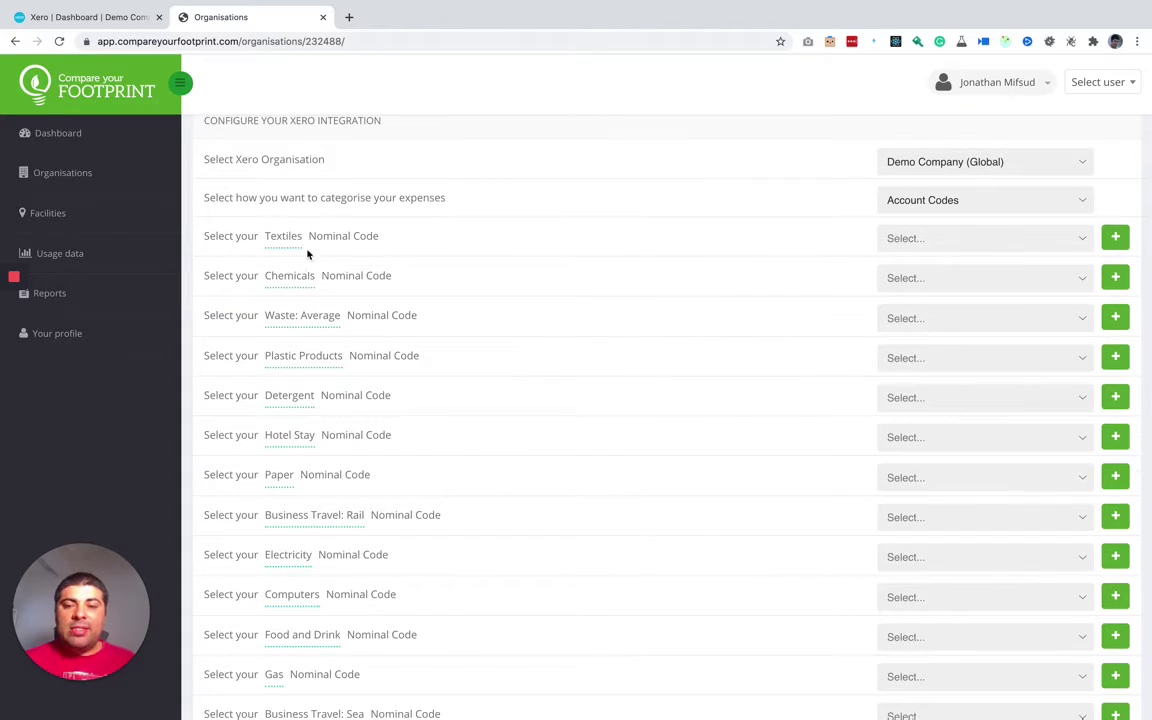
scroll(324, 378, down, 1)
scroll(389, 453, down, 1)
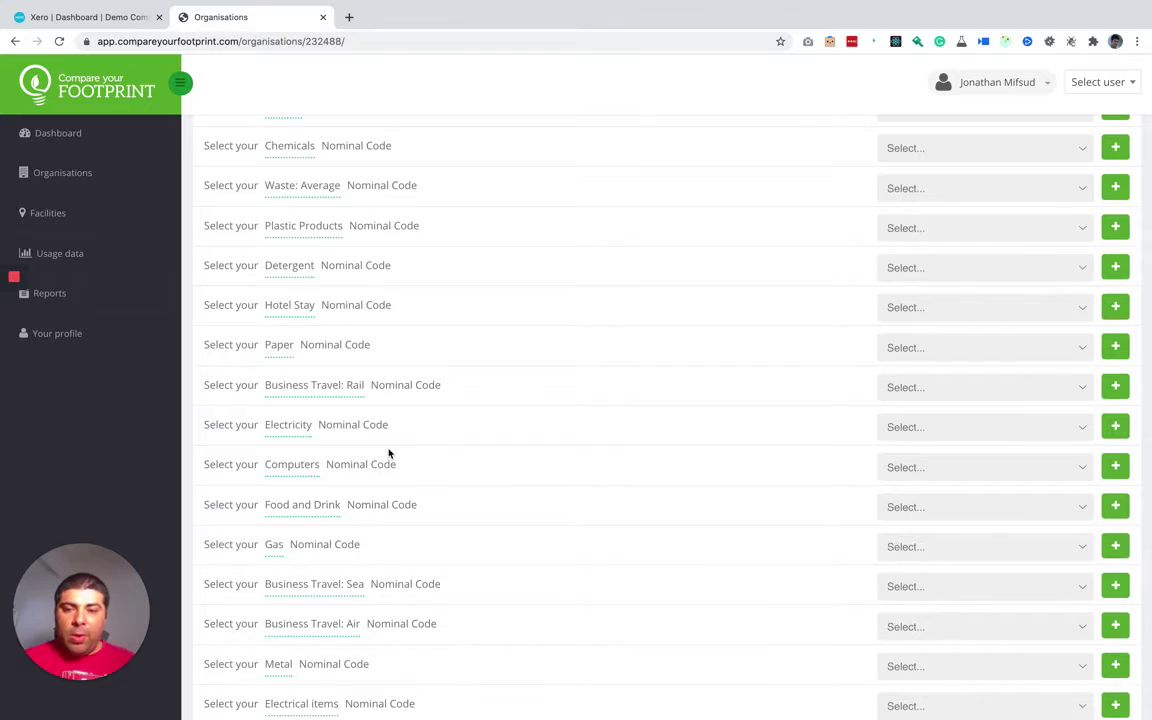
scroll(389, 453, up, 1)
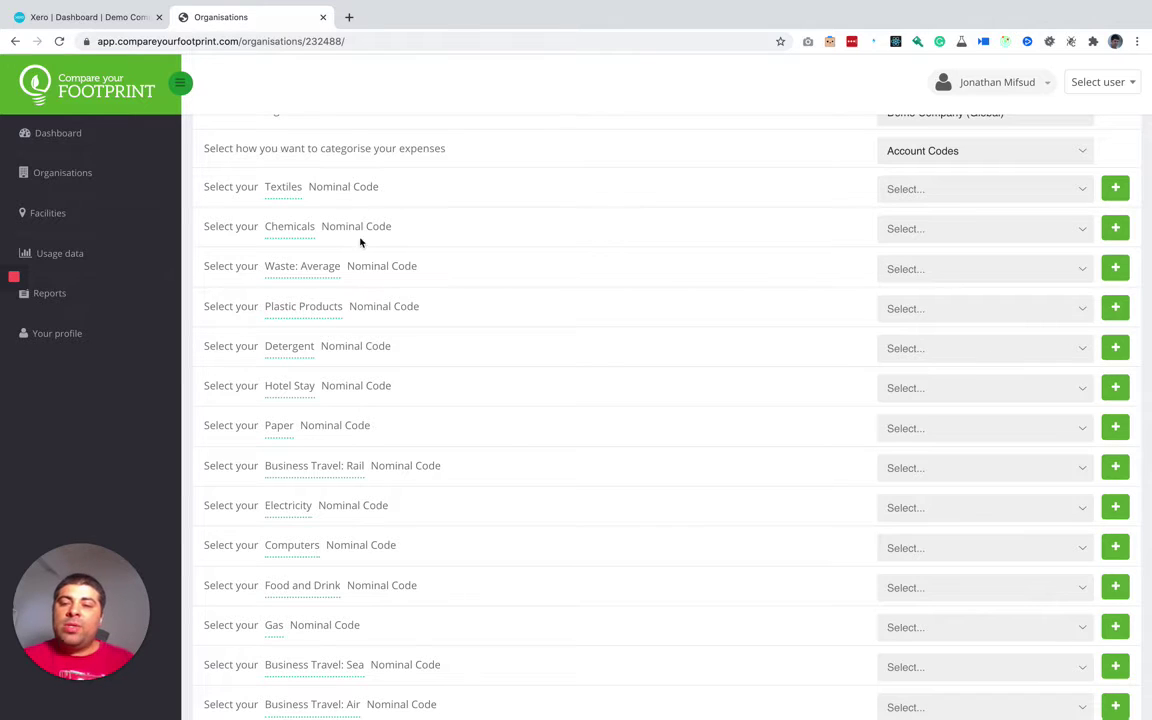
scroll(404, 380, down, 1)
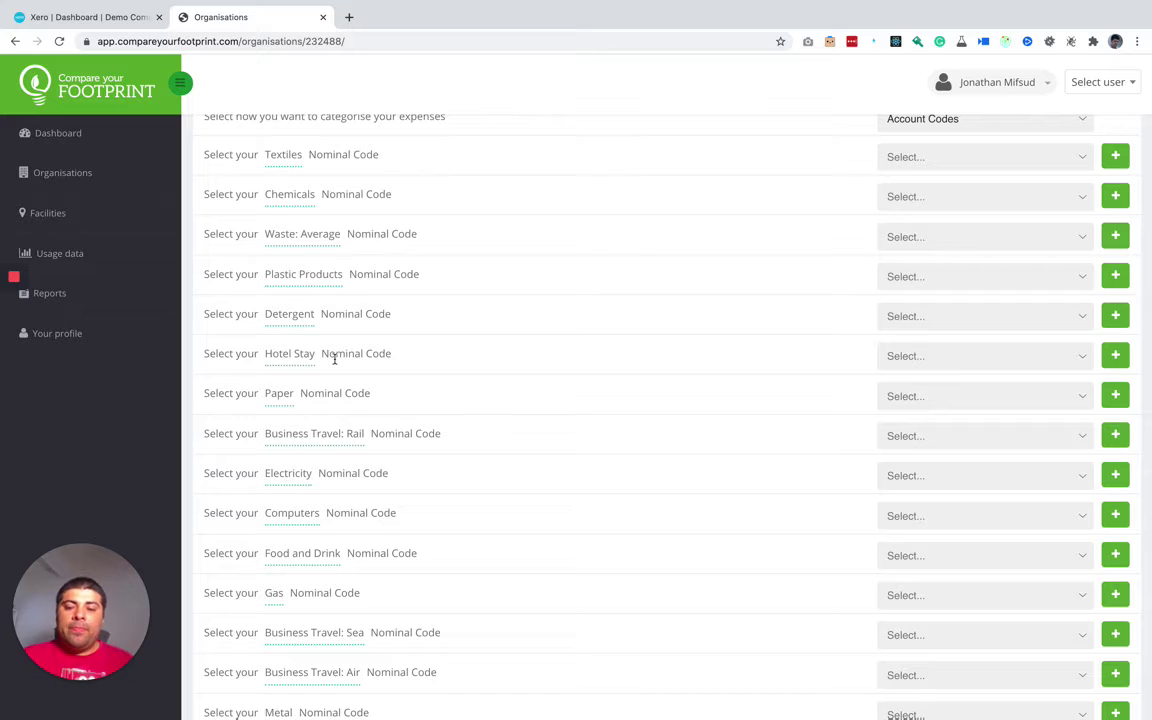
scroll(335, 360, down, 3)
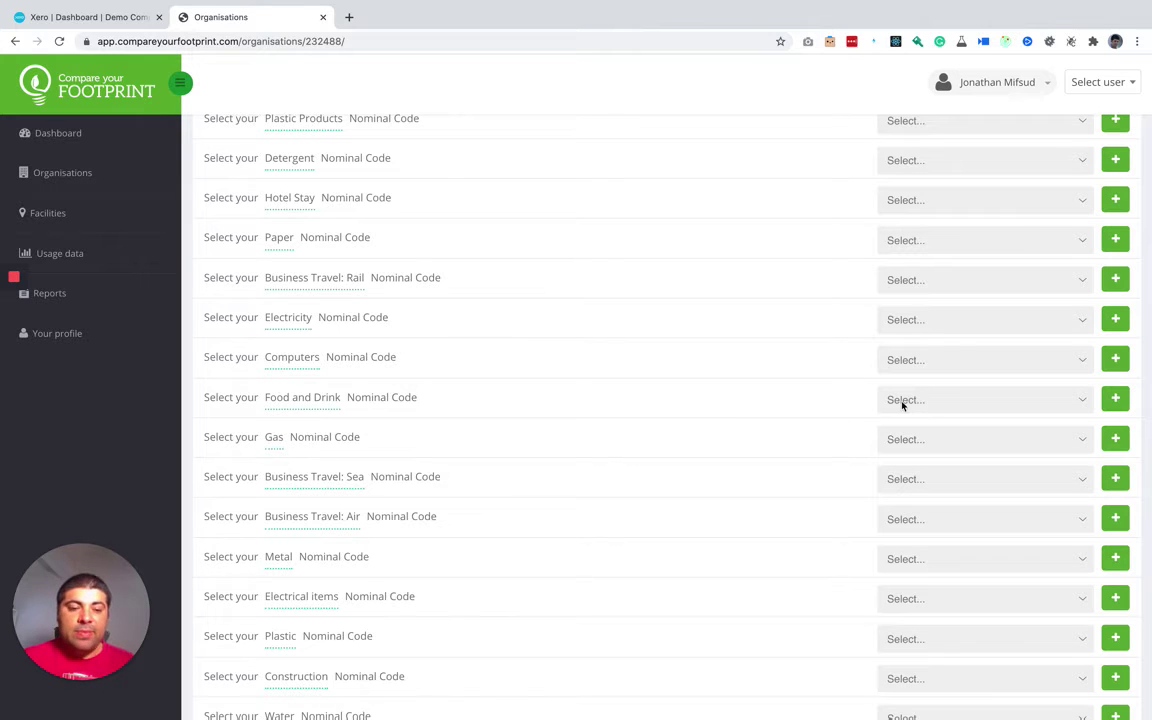
Look through the account options for the Gas nominal code, filtering by "gas" and "el", without choosing one
click(931, 440)
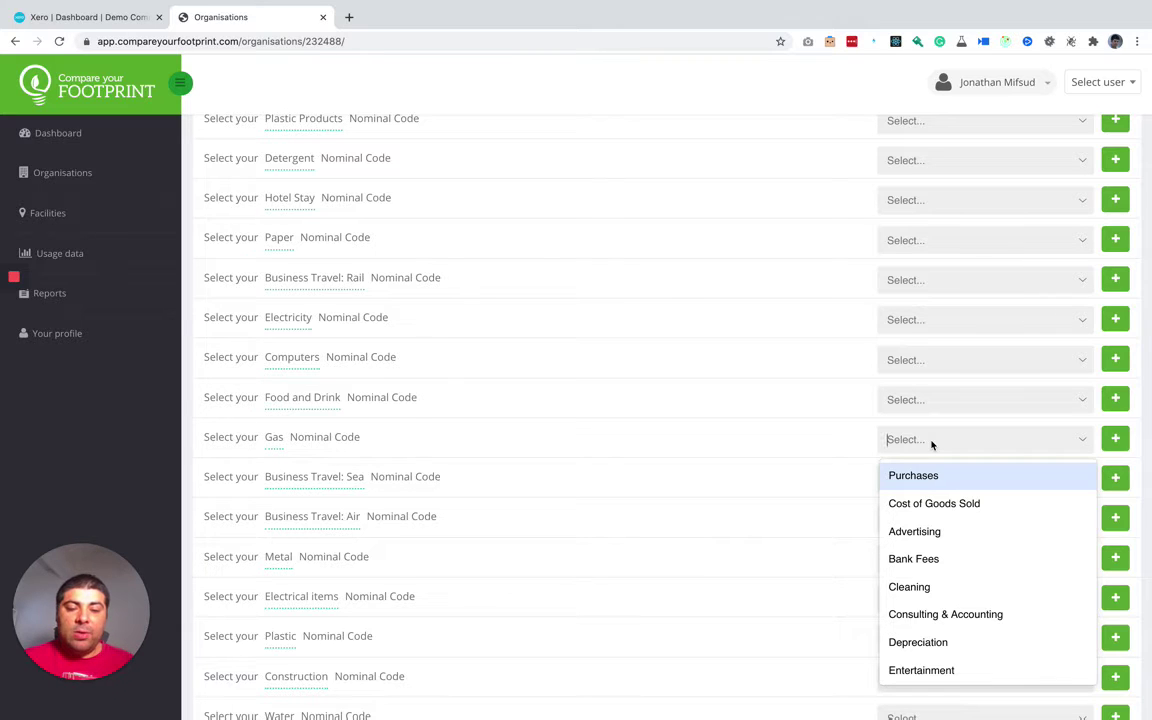
scroll(949, 508, down, 5)
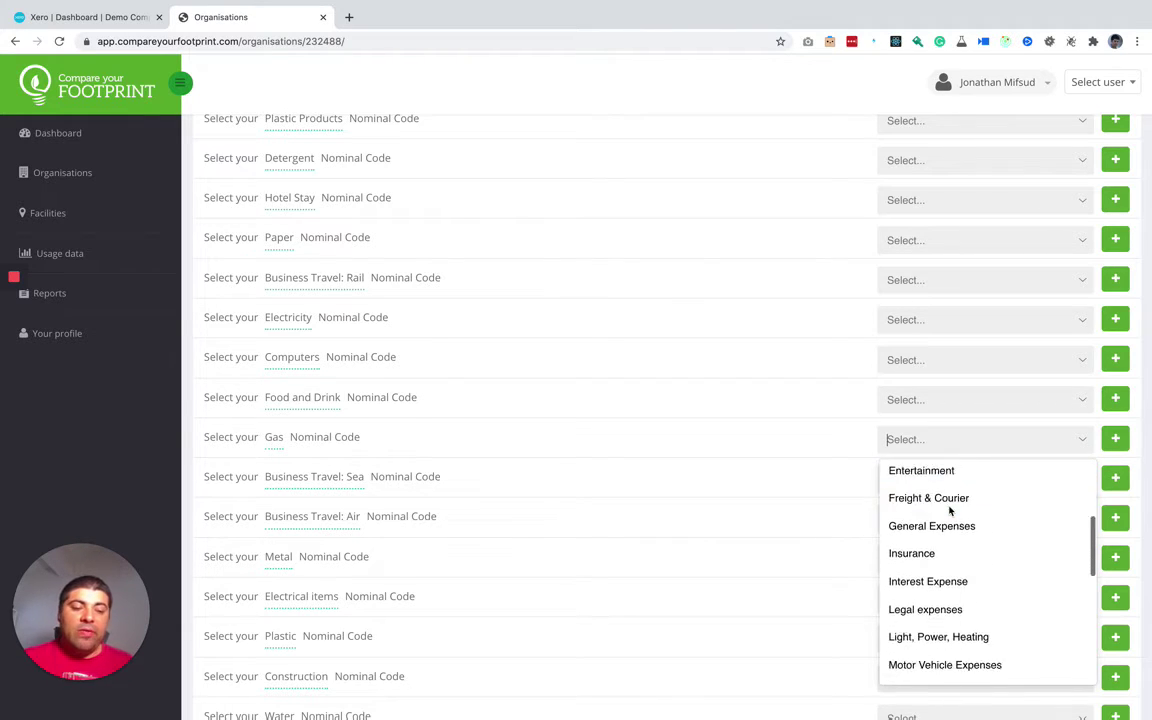
scroll(949, 510, down, 3)
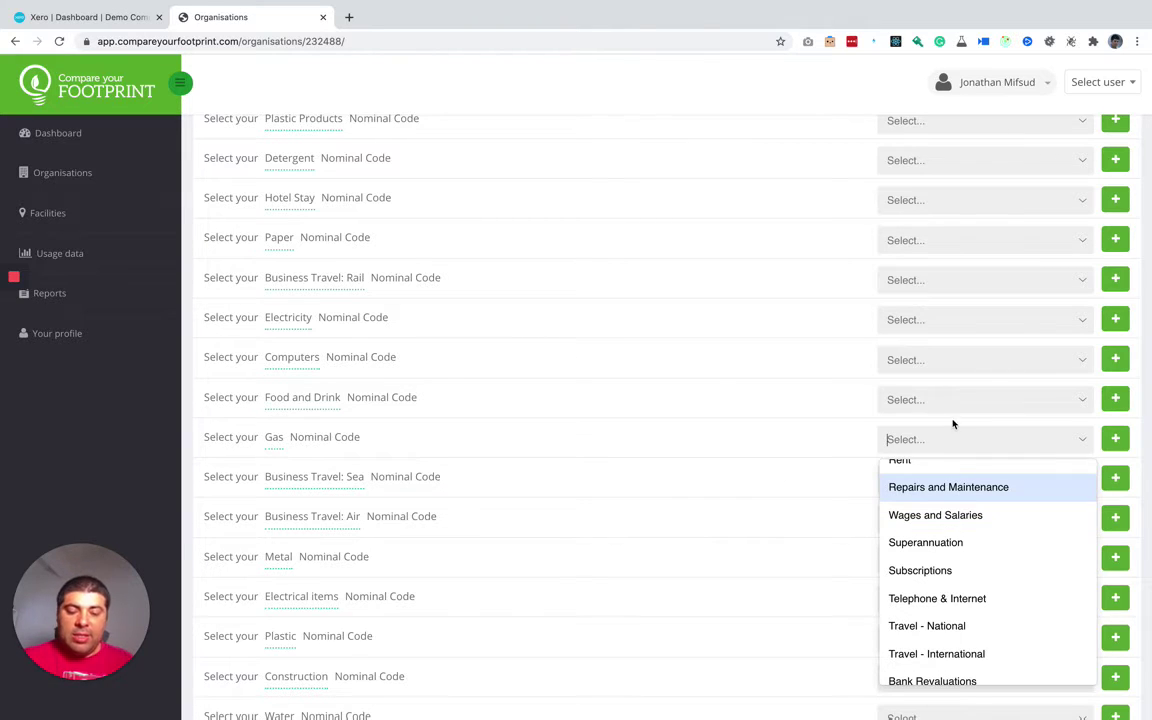
text(gas)
key(BackSpace)
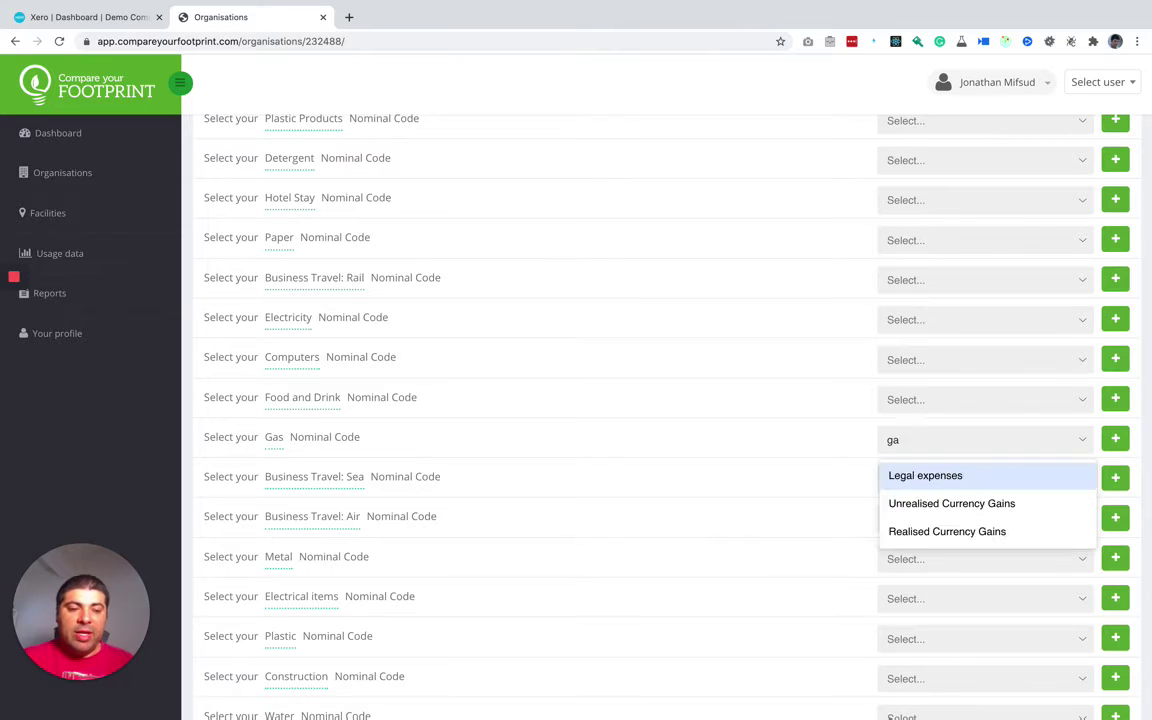
key(BackSpace)
key(BackSpace)
text(o)
key(BackSpace)
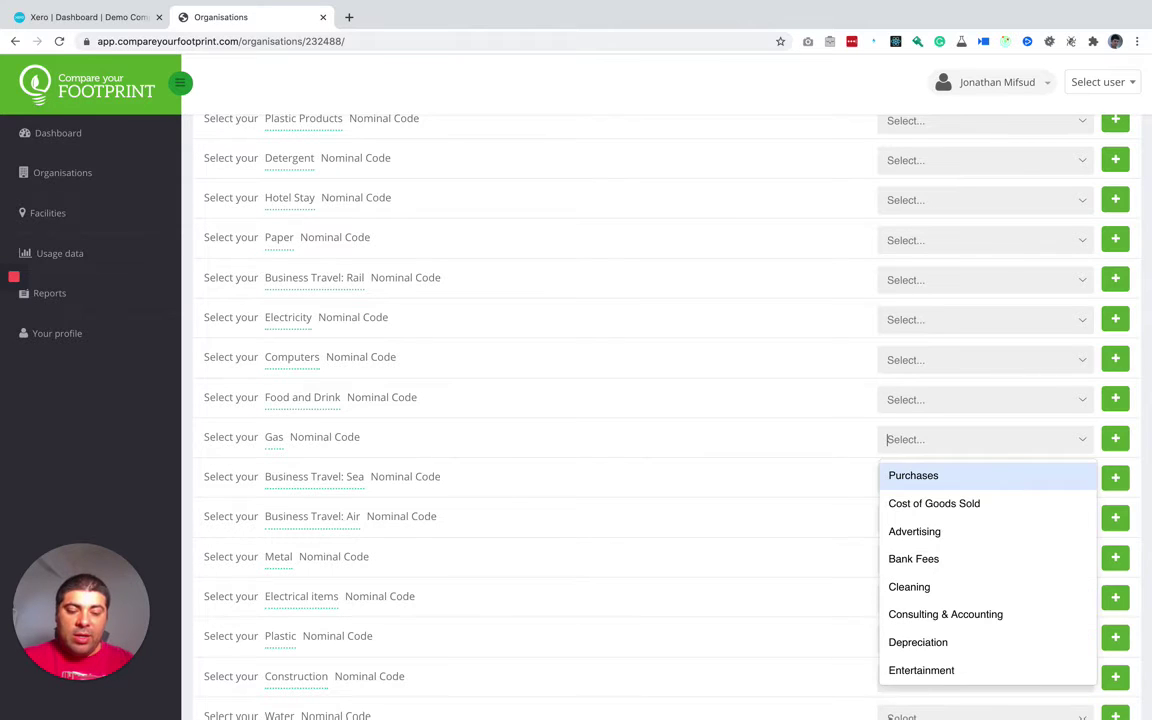
text(el)
key(BackSpace)
key(BackSpace)
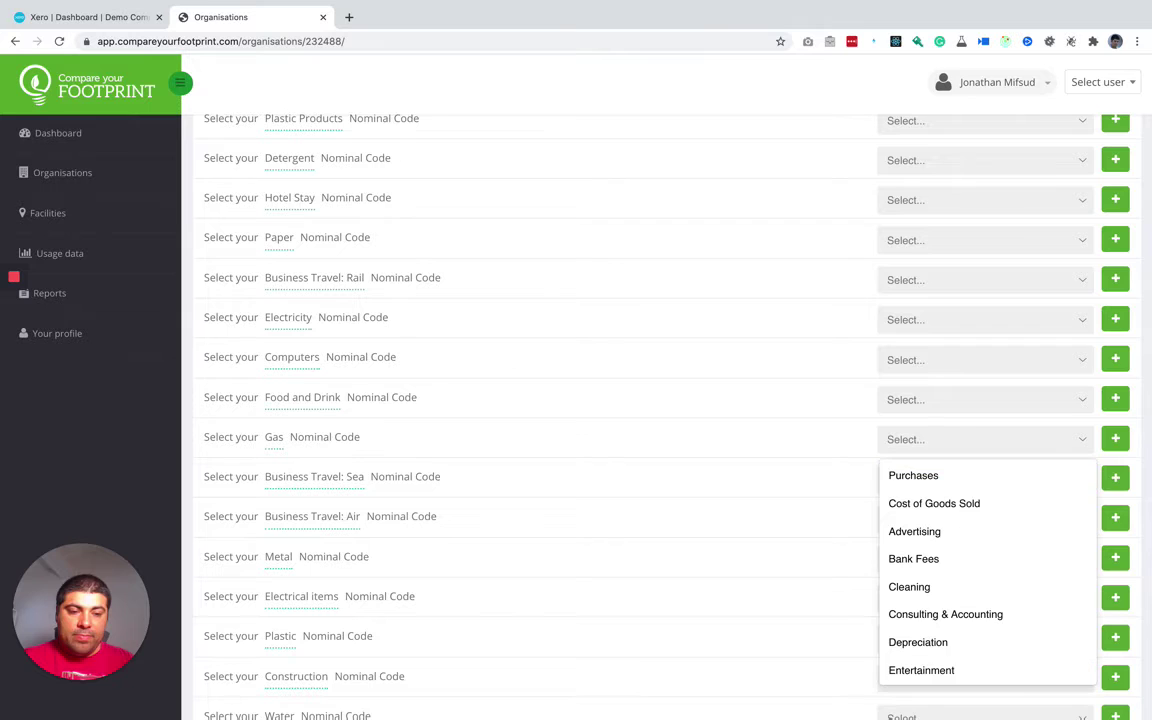
scroll(977, 478, down, 2)
scroll(984, 512, down, 5)
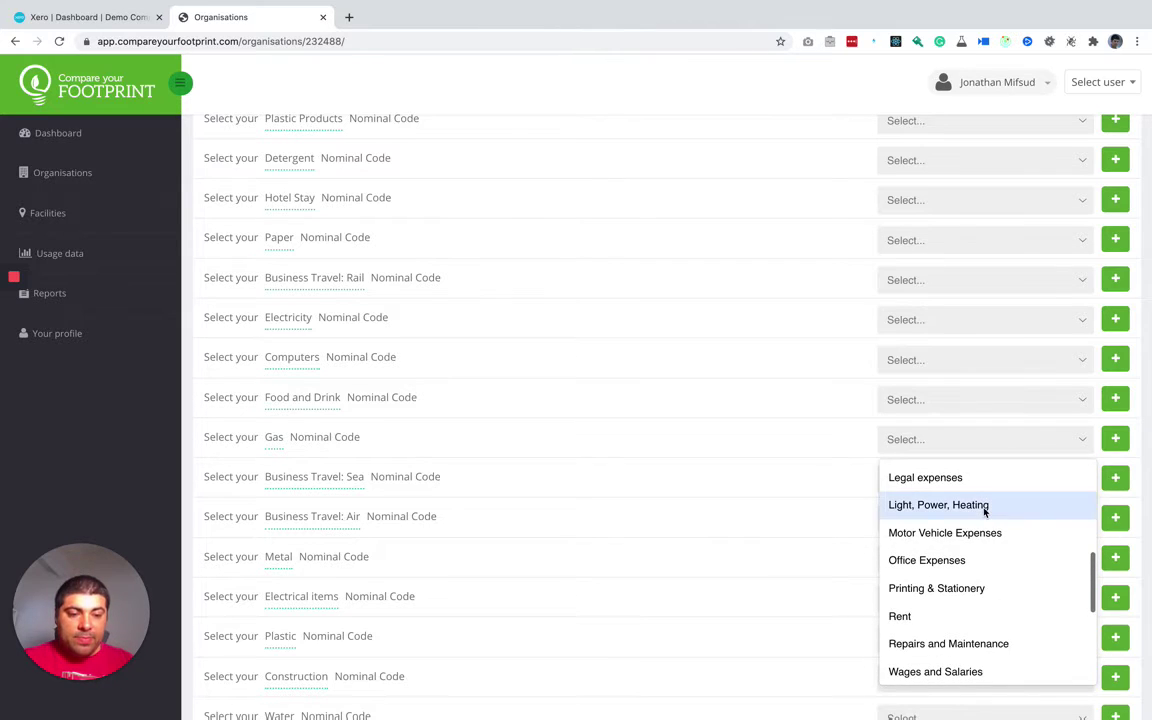
scroll(984, 512, down, 1)
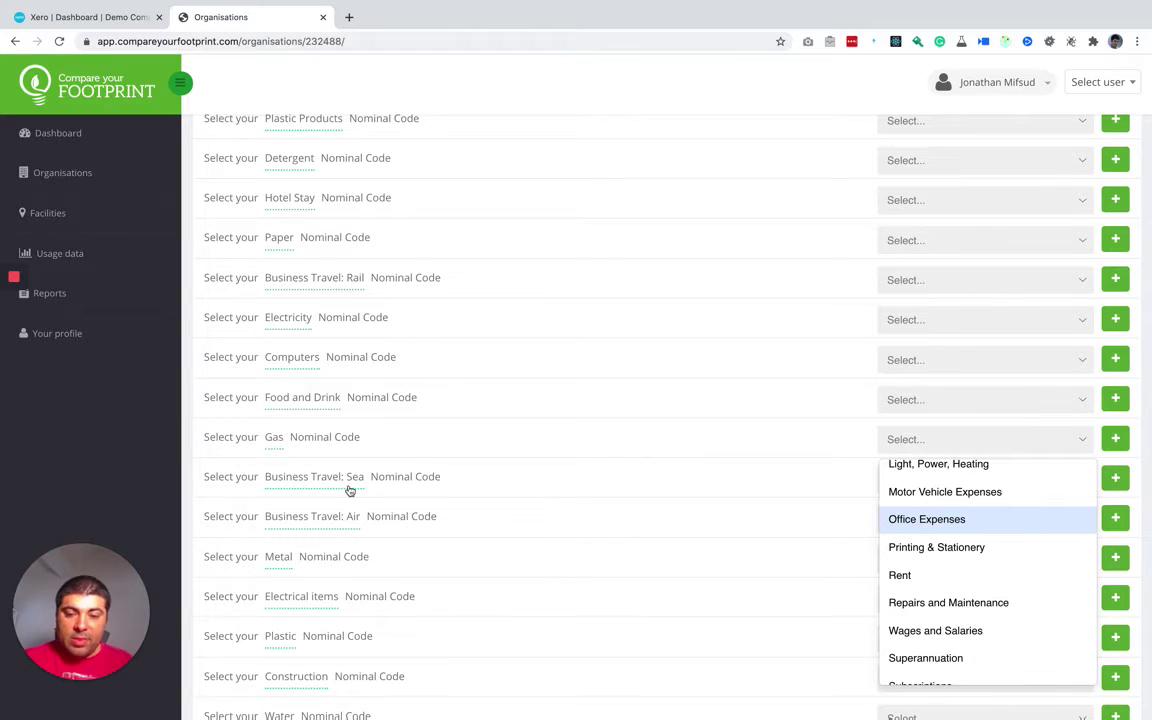
click(845, 484)
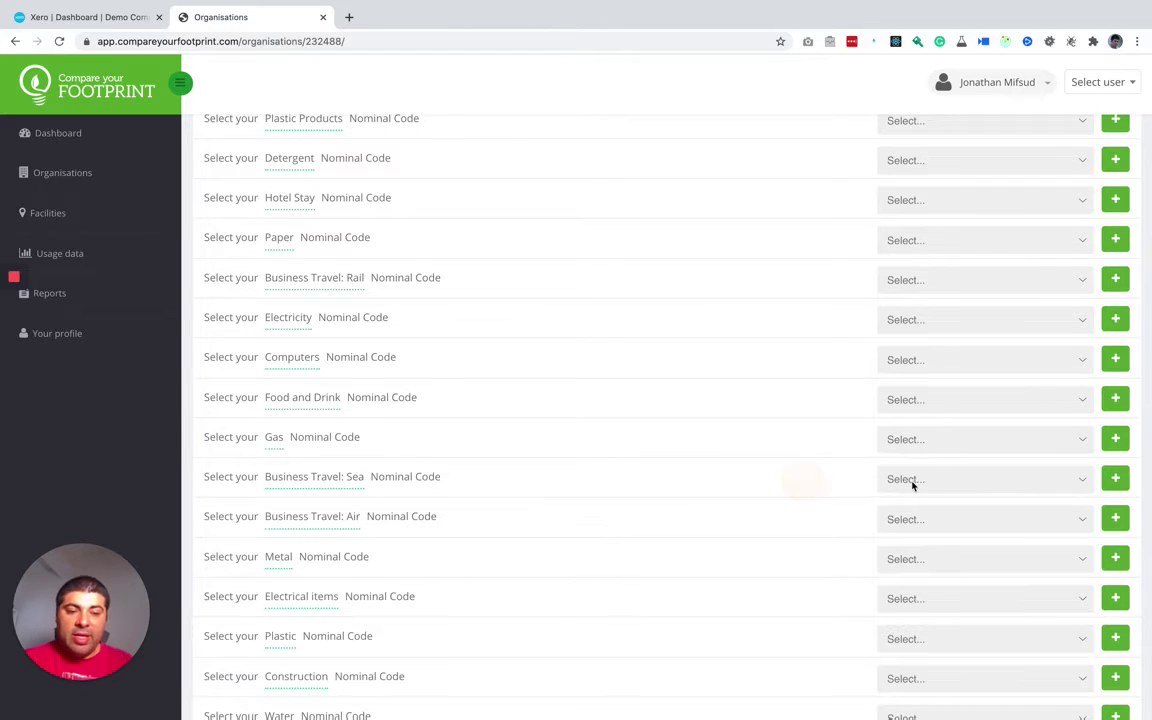
Map the Business Travel: Sea nominal code to the Travel - International account
click(913, 477)
text(ta)
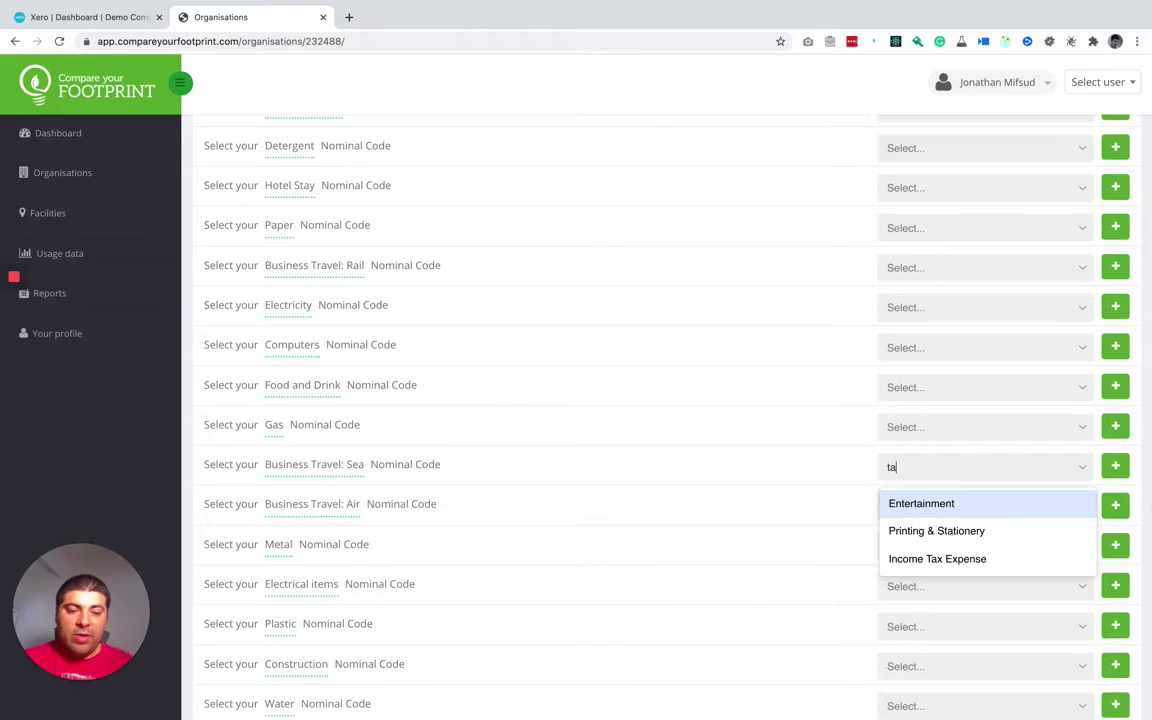
key(BackSpace)
text(ra)
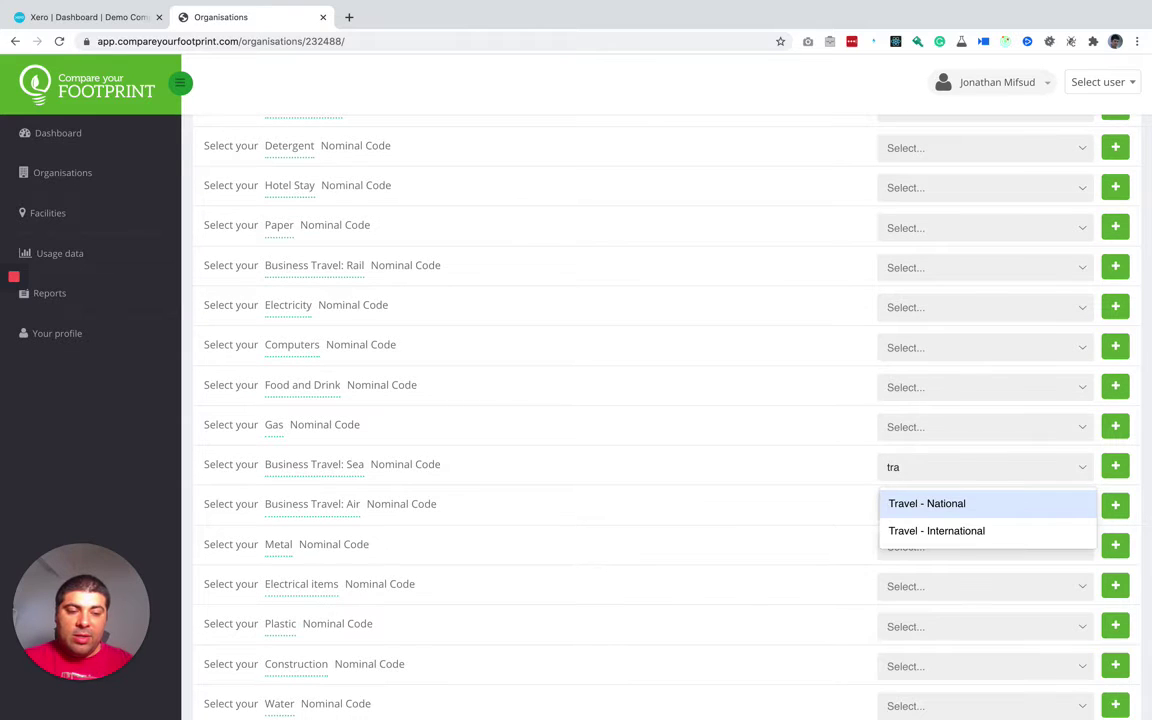
click(926, 531)
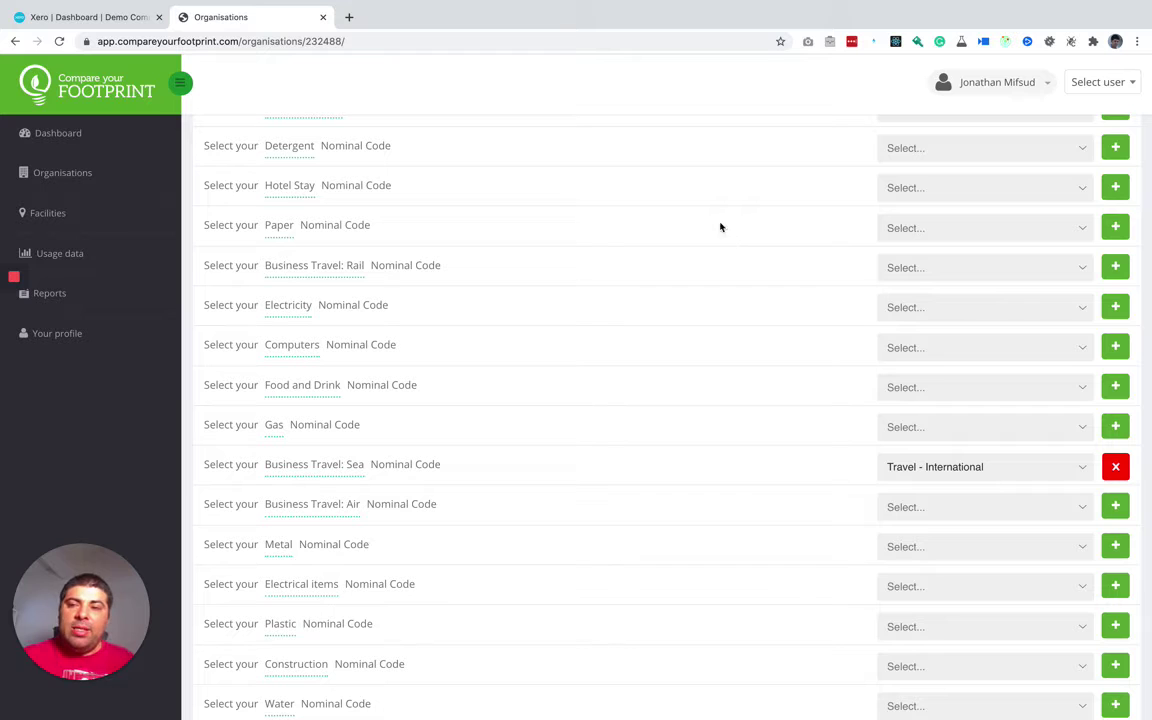
Switch to the presentation slide comparing Account Codes and Tracking Categories
key(ctrl+Right)
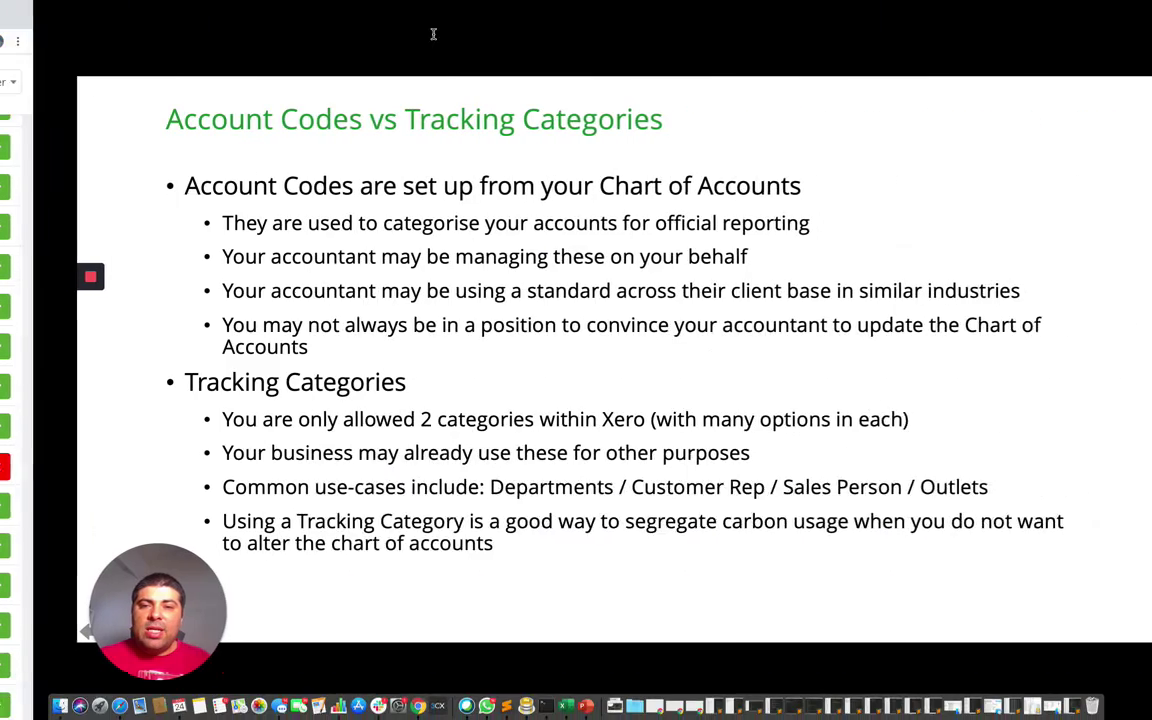
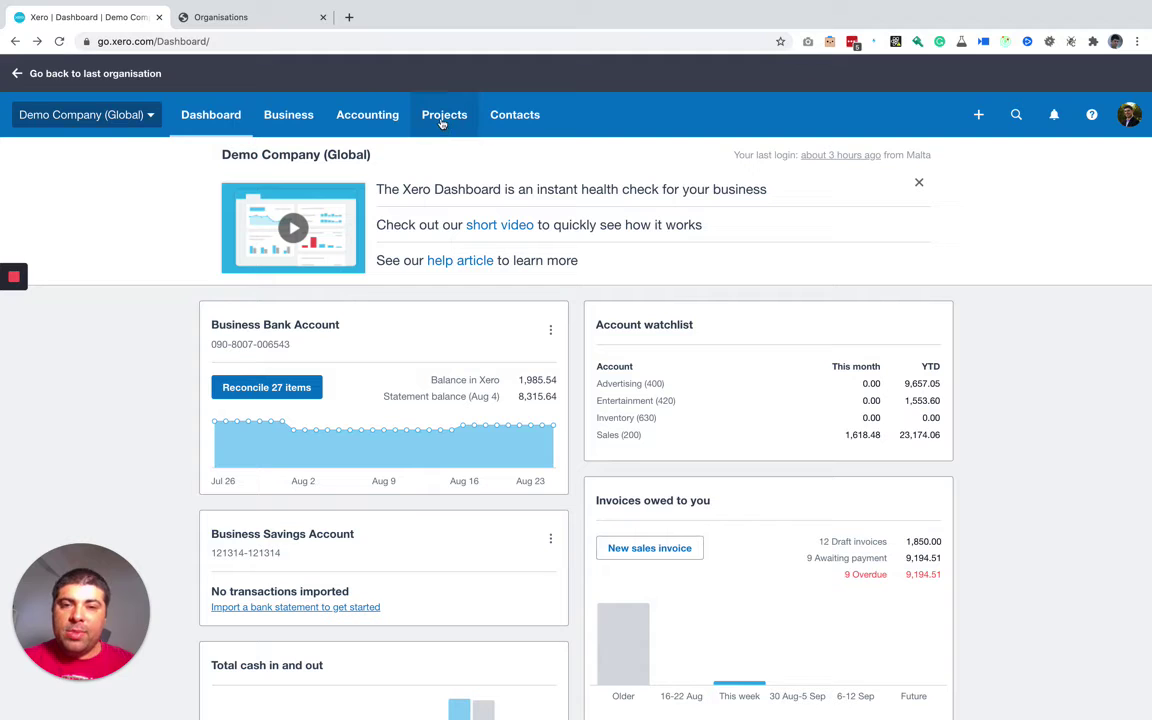
Open the chart of accounts from the advanced accounting settings of Demo Company (Global) in Xero
click(395, 117)
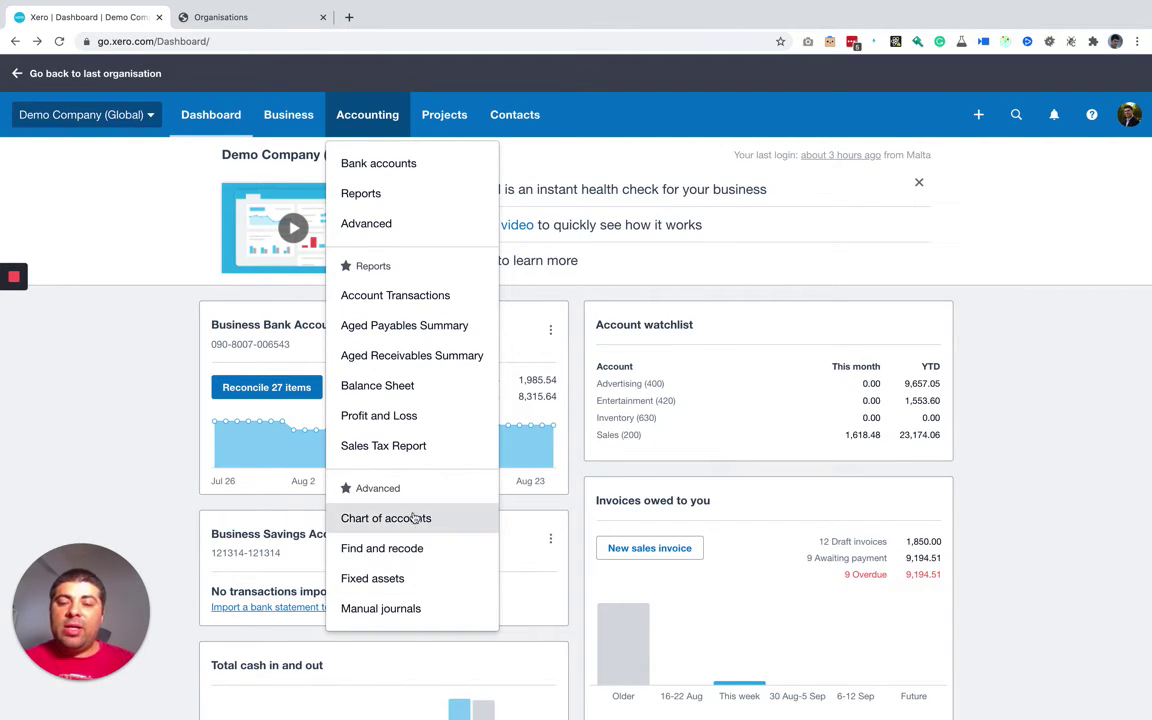
click(380, 226)
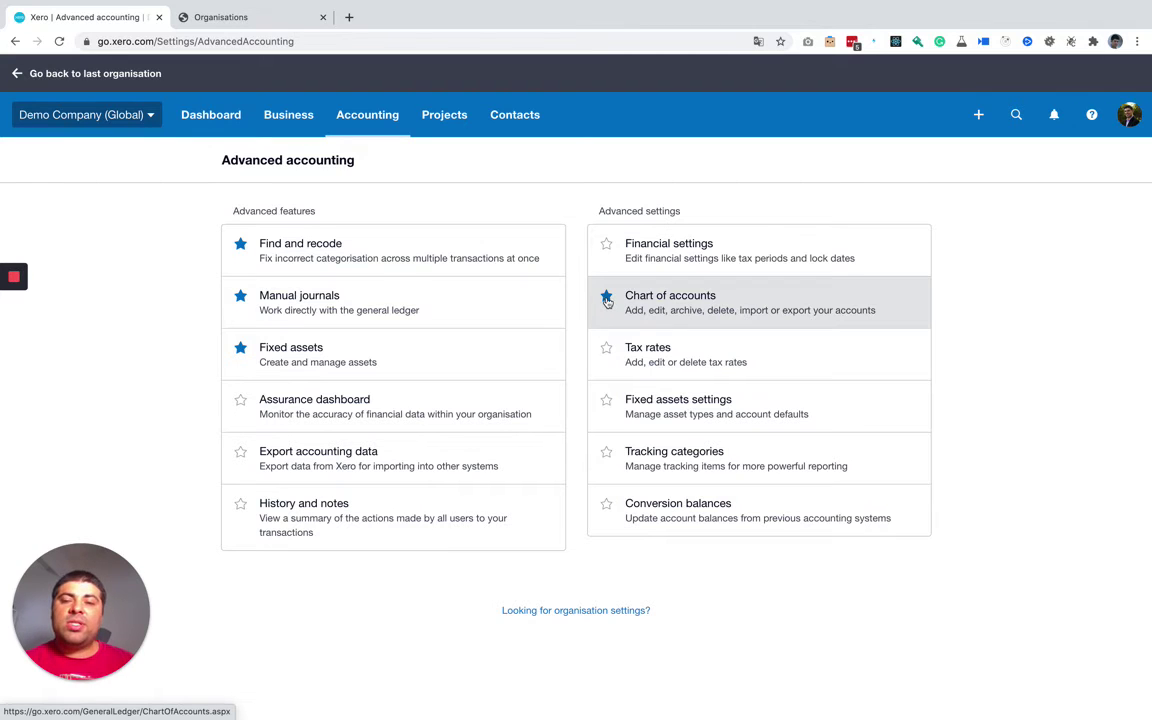
click(670, 300)
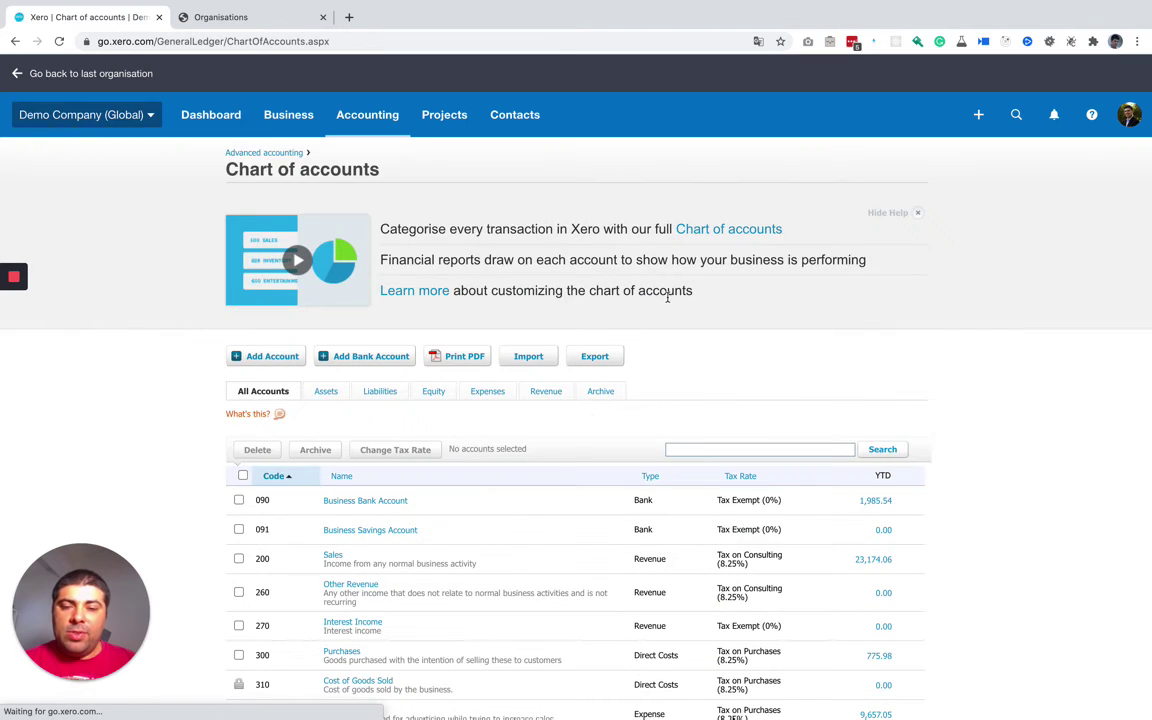
Examine the existing accounts in the chart of accounts, including the expense and asset codes
scroll(665, 297, down, 3)
scroll(665, 297, down, 8)
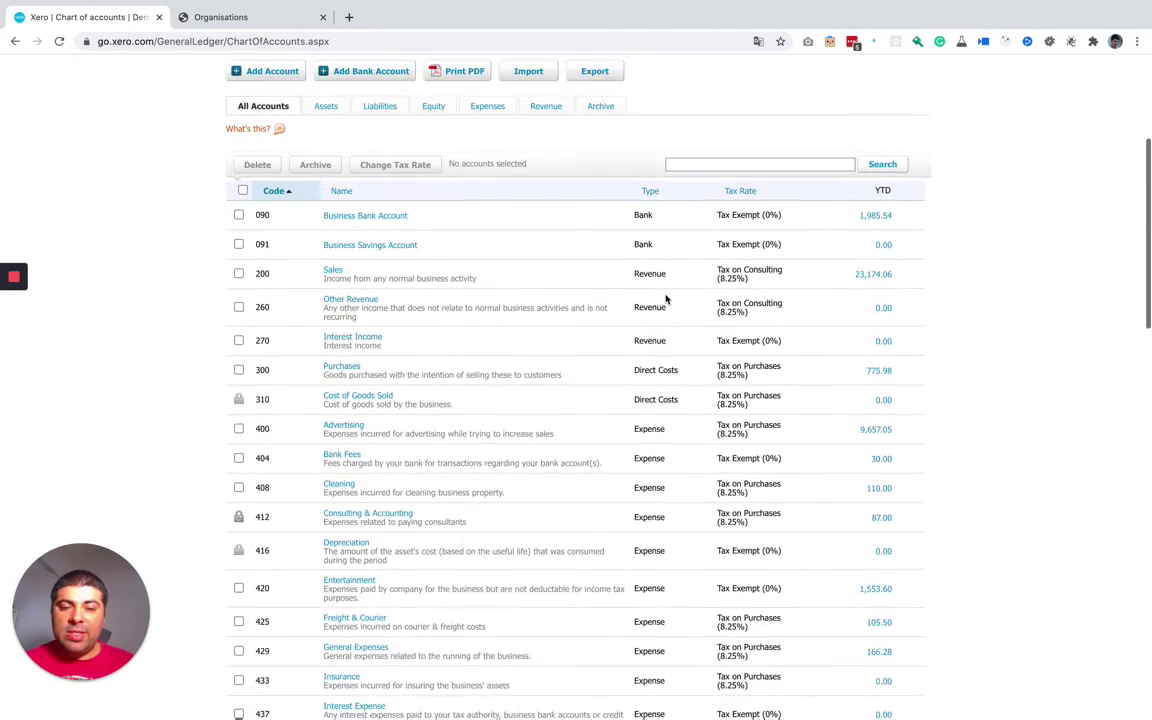
scroll(668, 508, down, 1)
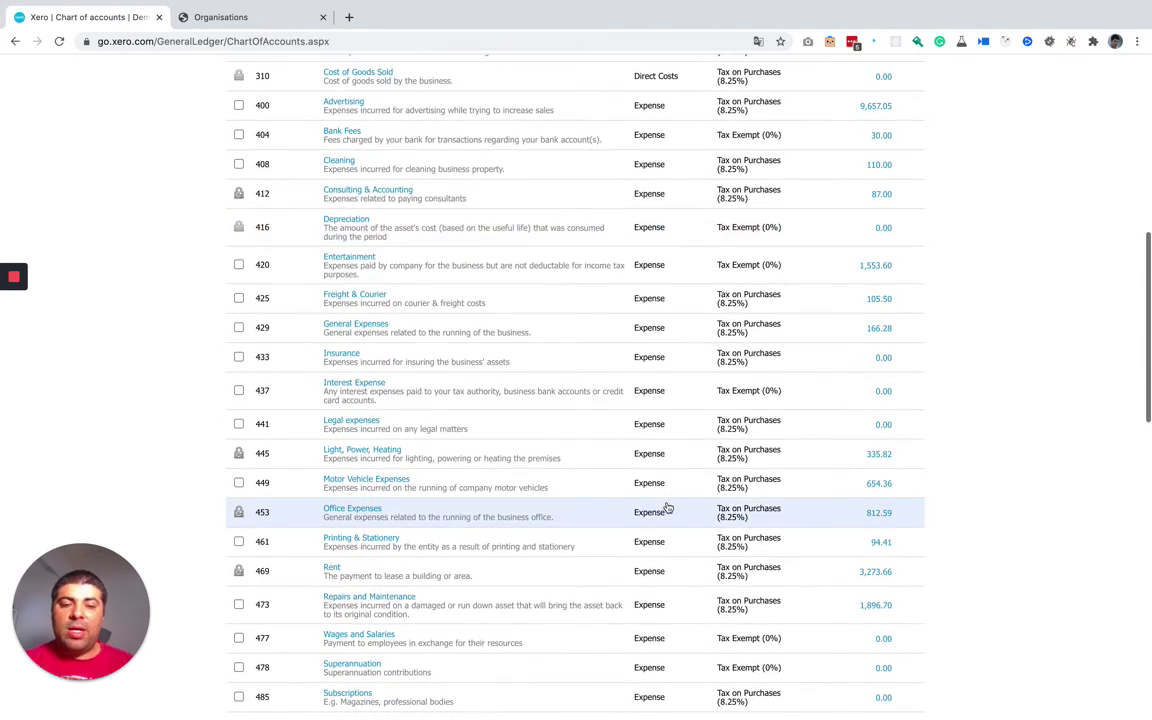
scroll(668, 508, down, 5)
scroll(668, 508, down, 1)
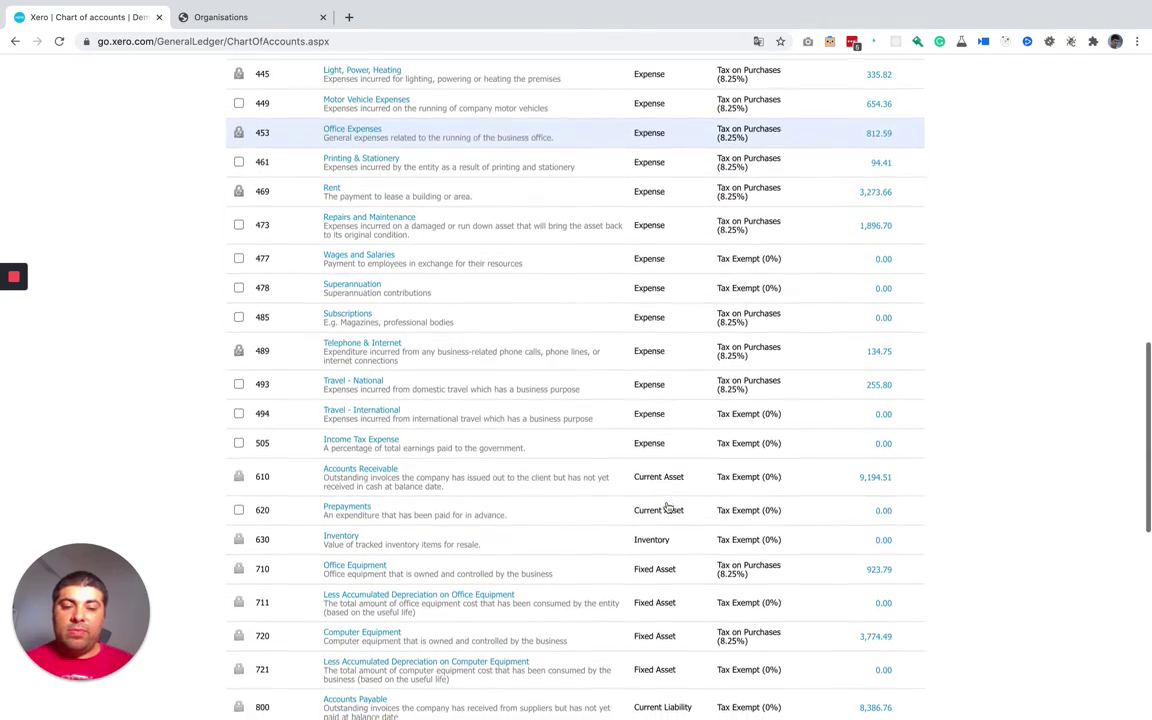
scroll(668, 508, up, 2)
scroll(668, 508, up, 15)
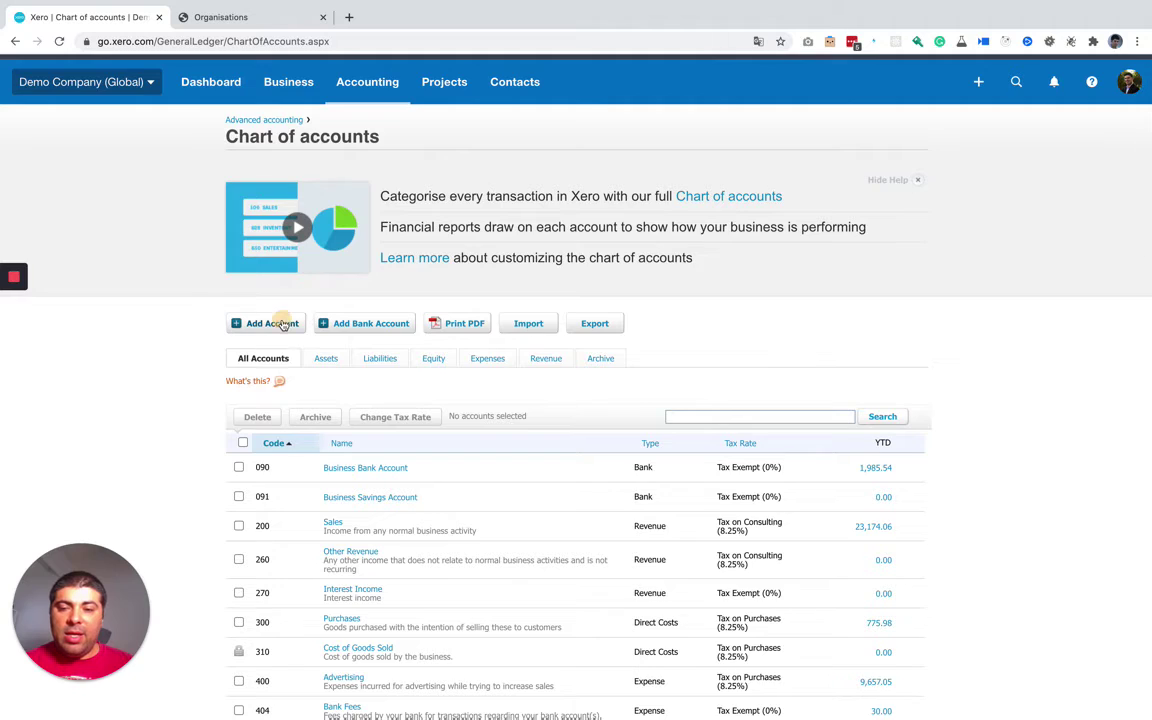
Start a new account in the chart of accounts and set its account type to Expense
click(272, 323)
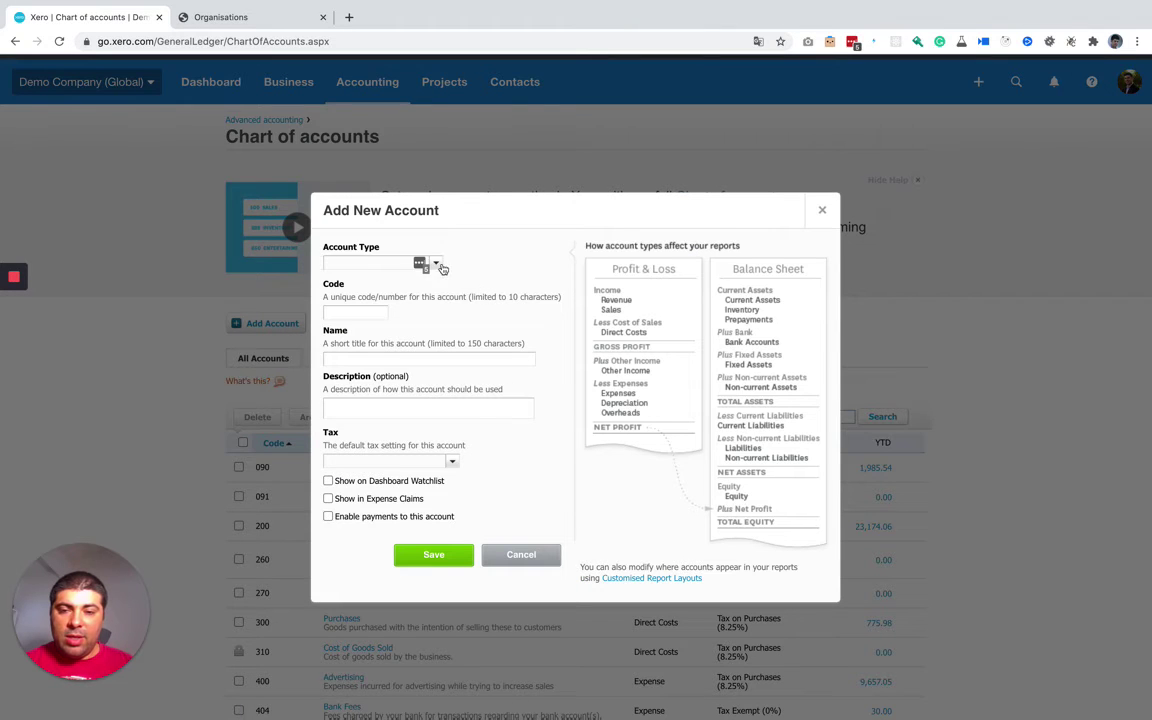
click(436, 263)
scroll(418, 348, down, 1)
scroll(418, 348, up, 1)
scroll(418, 348, down, 4)
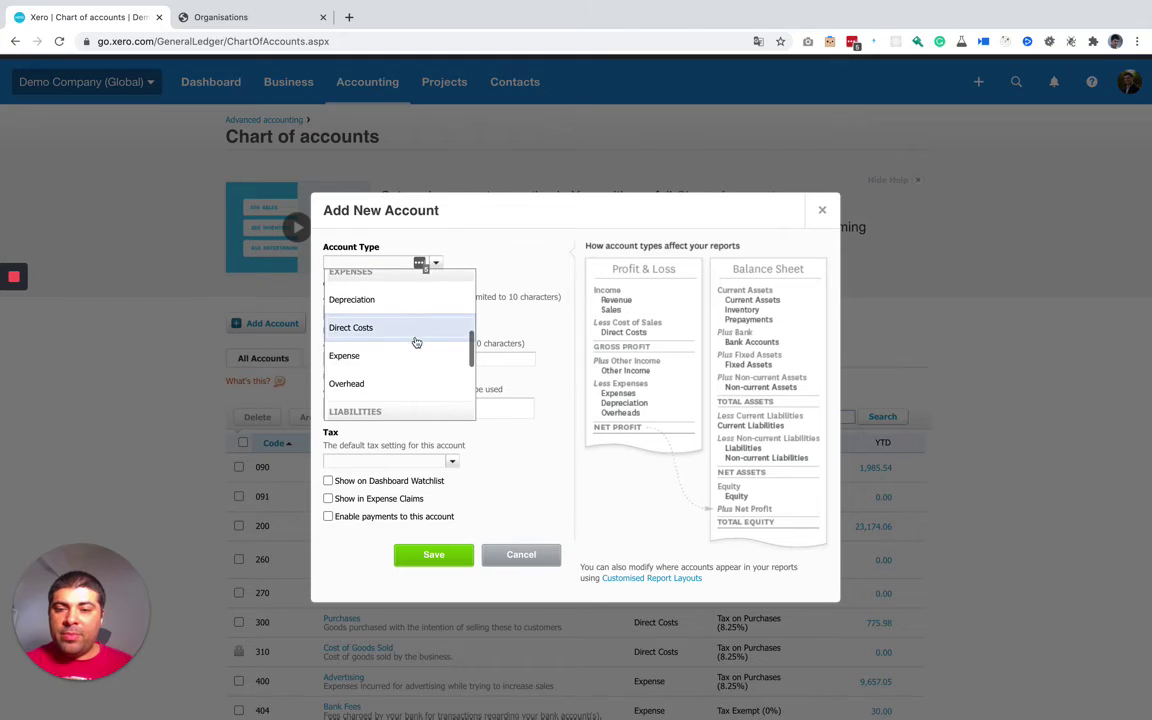
scroll(413, 367, down, 5)
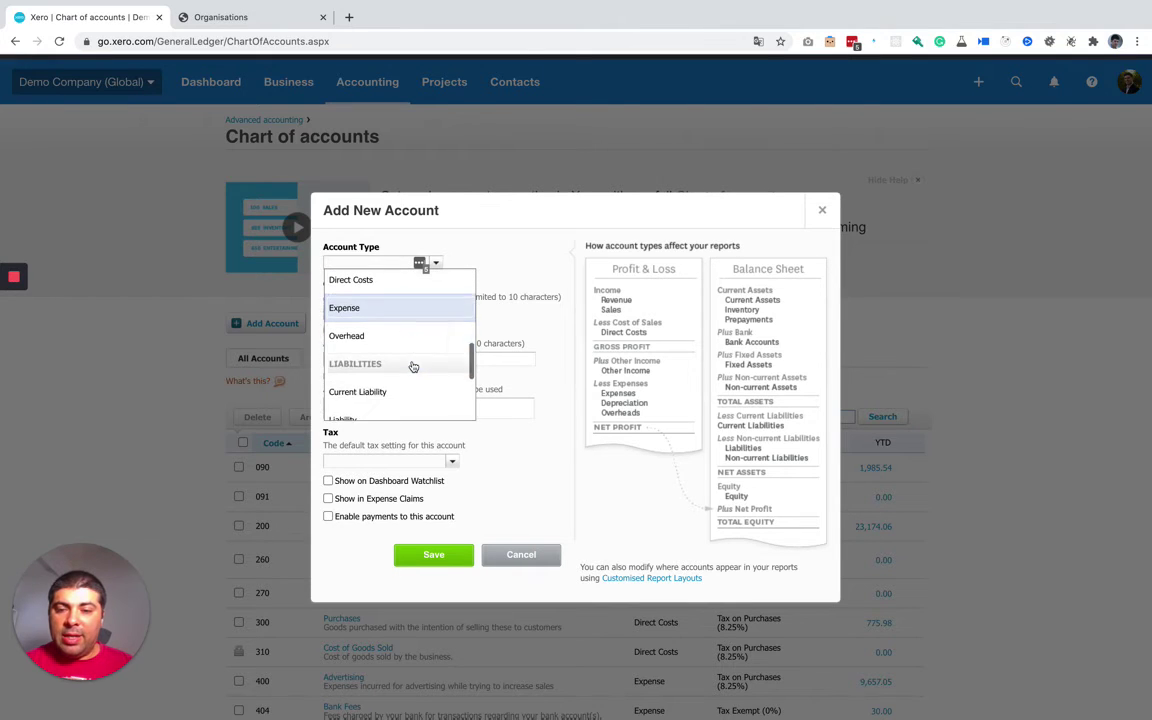
scroll(413, 367, up, 6)
scroll(413, 367, up, 4)
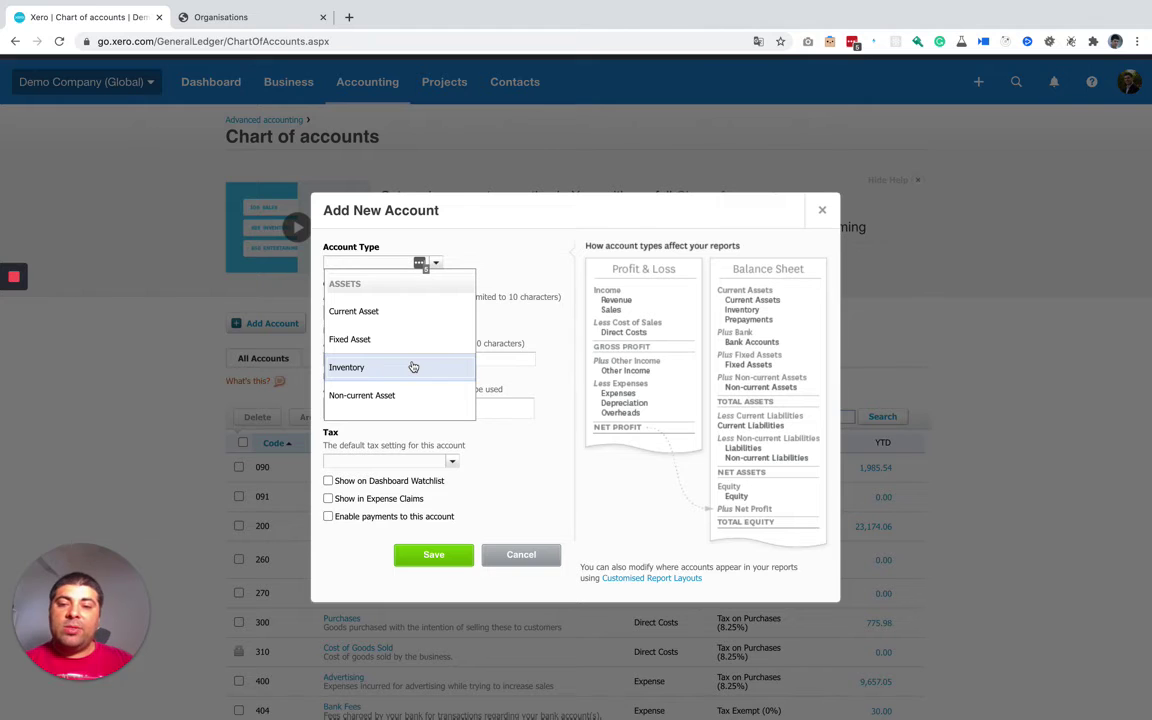
scroll(413, 367, down, 10)
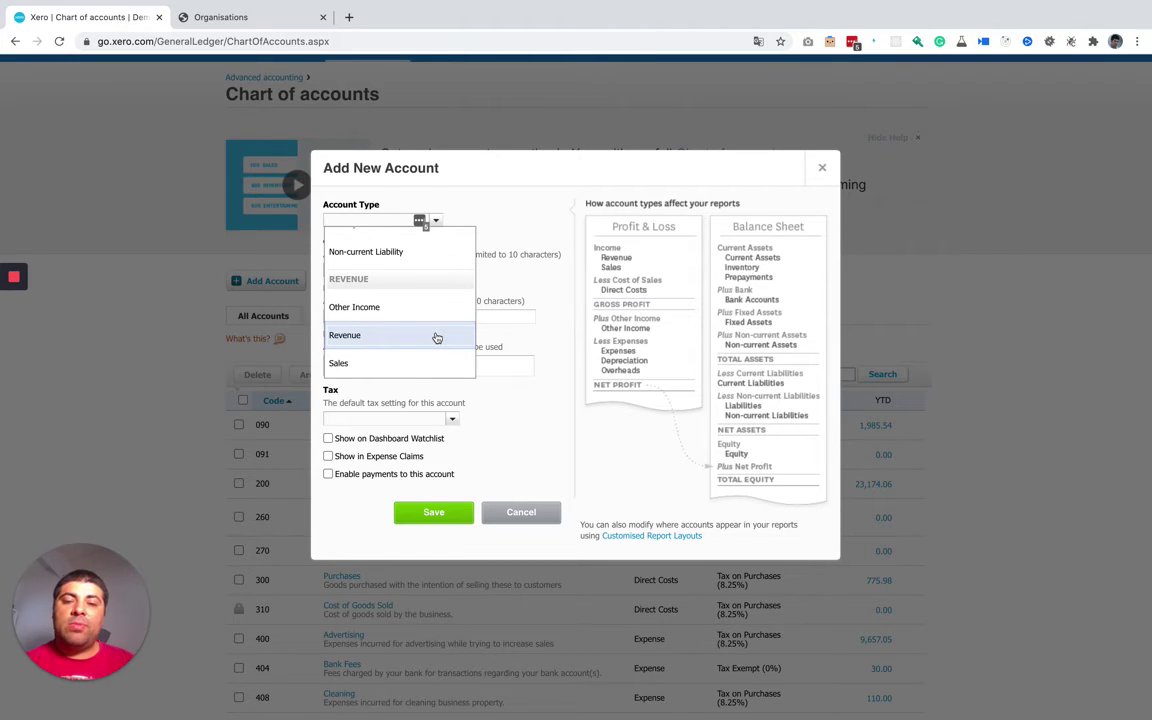
scroll(436, 338, up, 3)
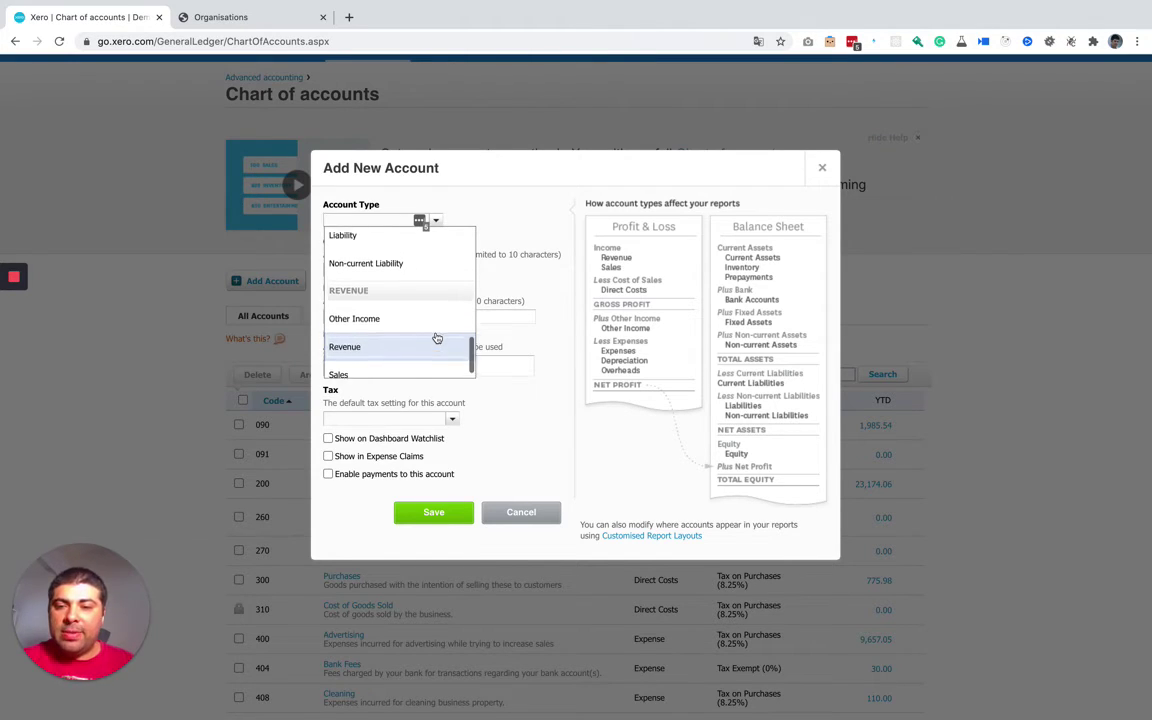
scroll(411, 307, up, 2)
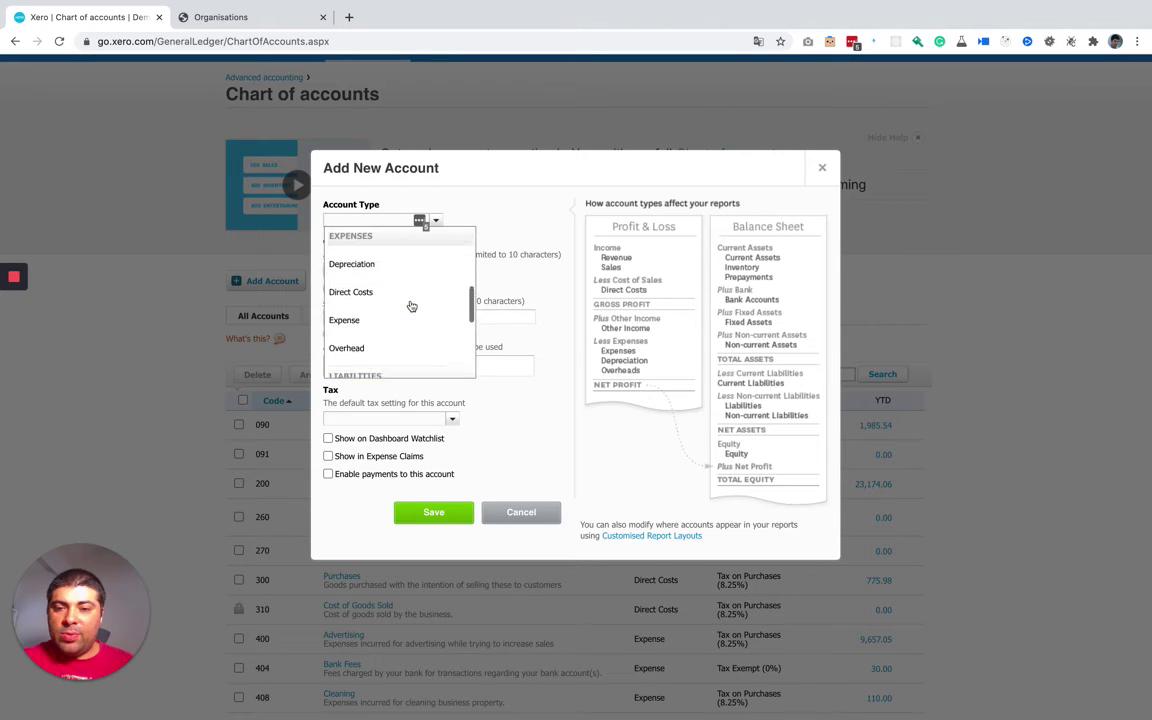
click(388, 327)
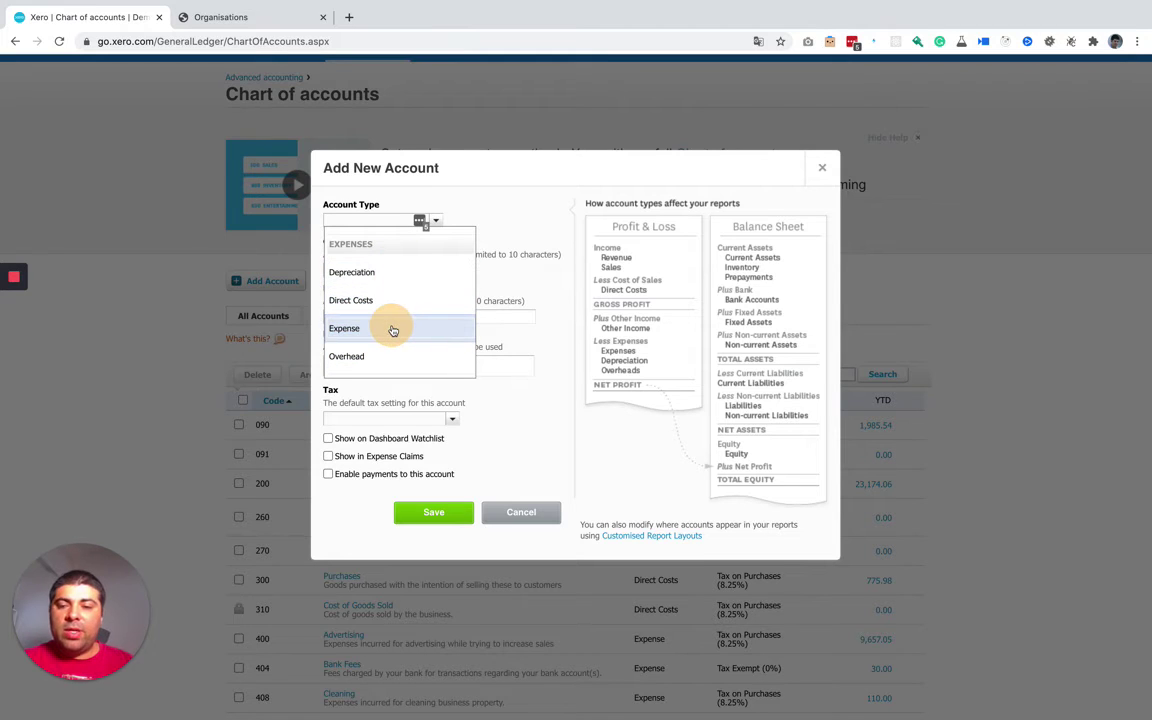
click(393, 330)
Compare the new account's code and name fields with the nominal code categories listed in Compare Your Footprint
click(378, 267)
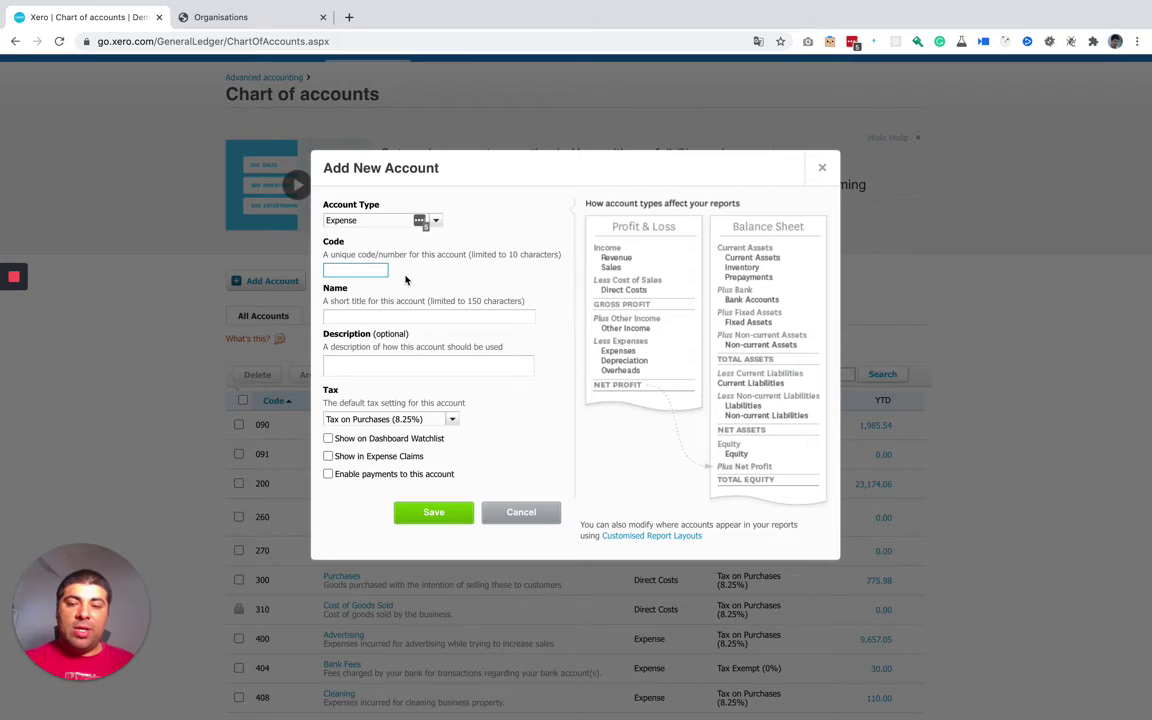
click(386, 313)
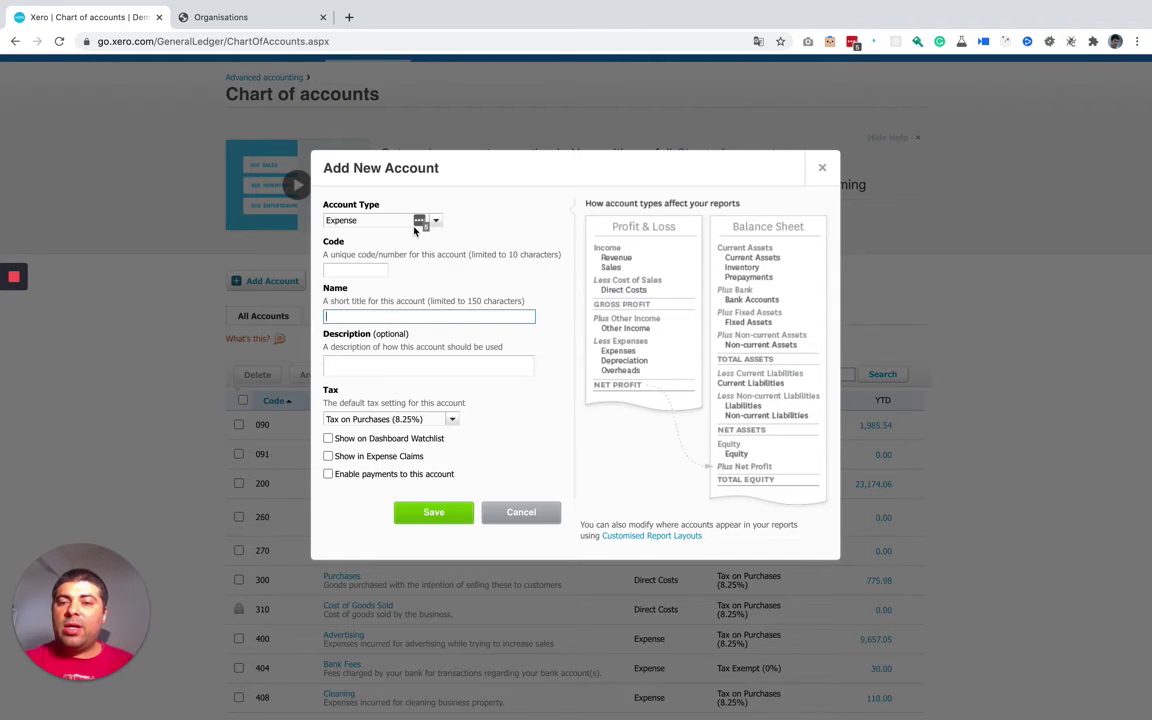
click(351, 272)
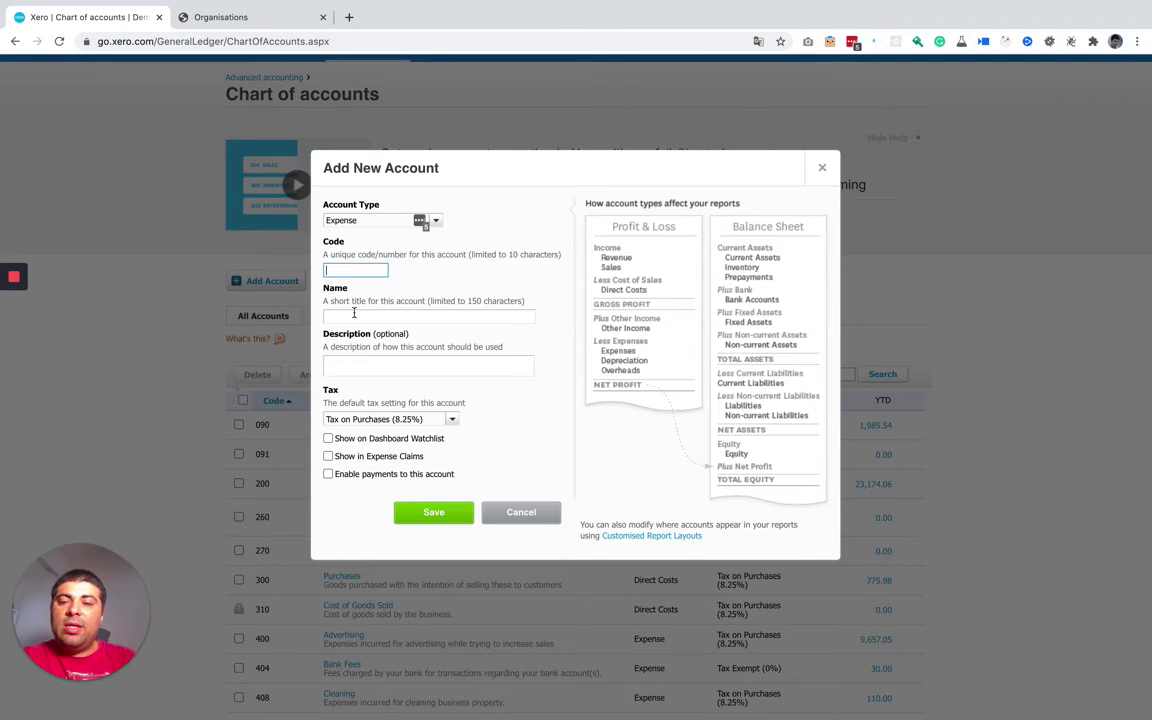
click(354, 315)
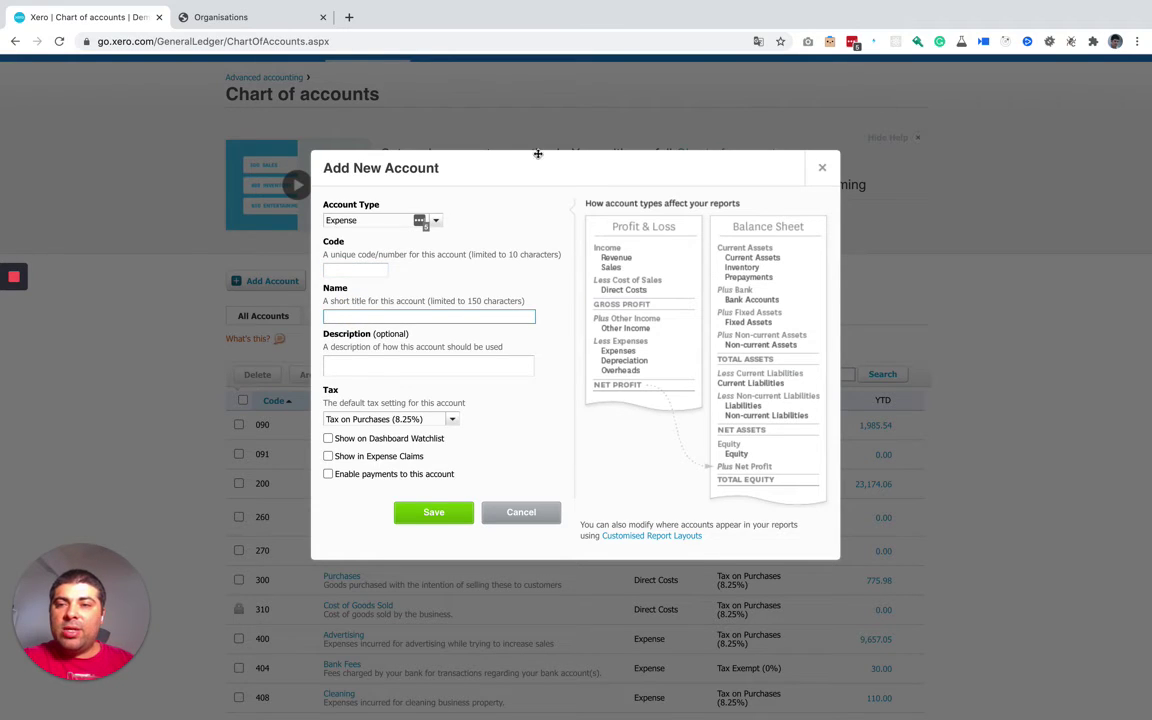
click(240, 18)
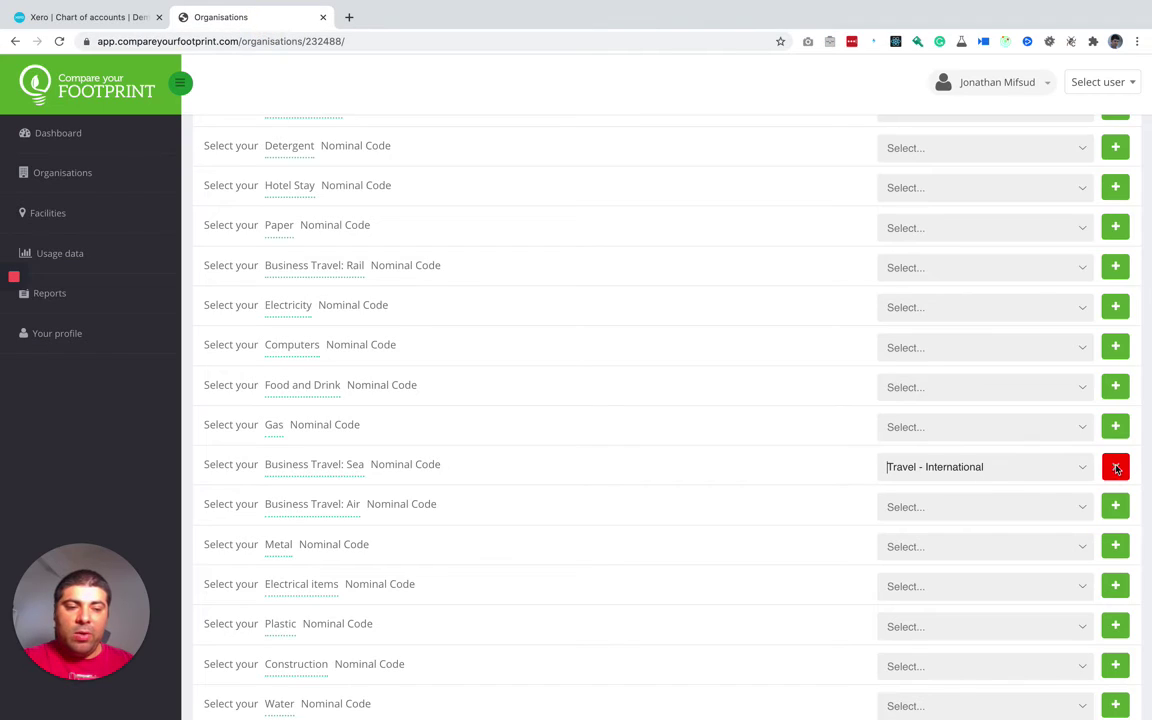
click(1114, 512)
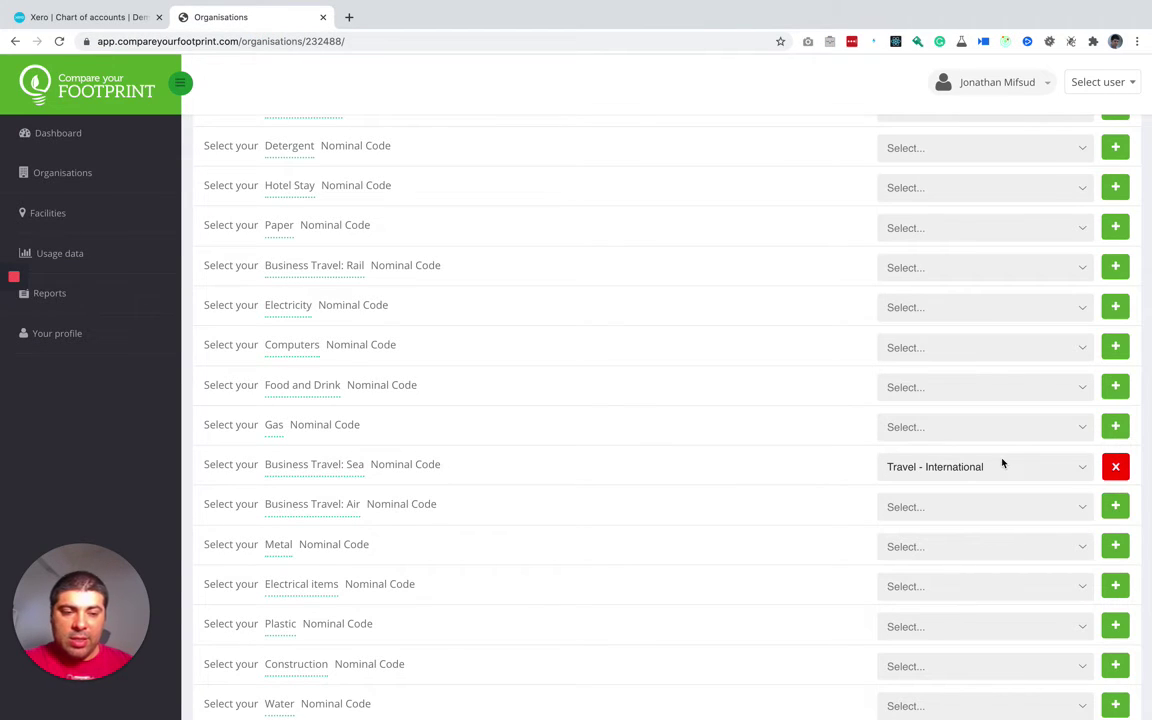
click(123, 17)
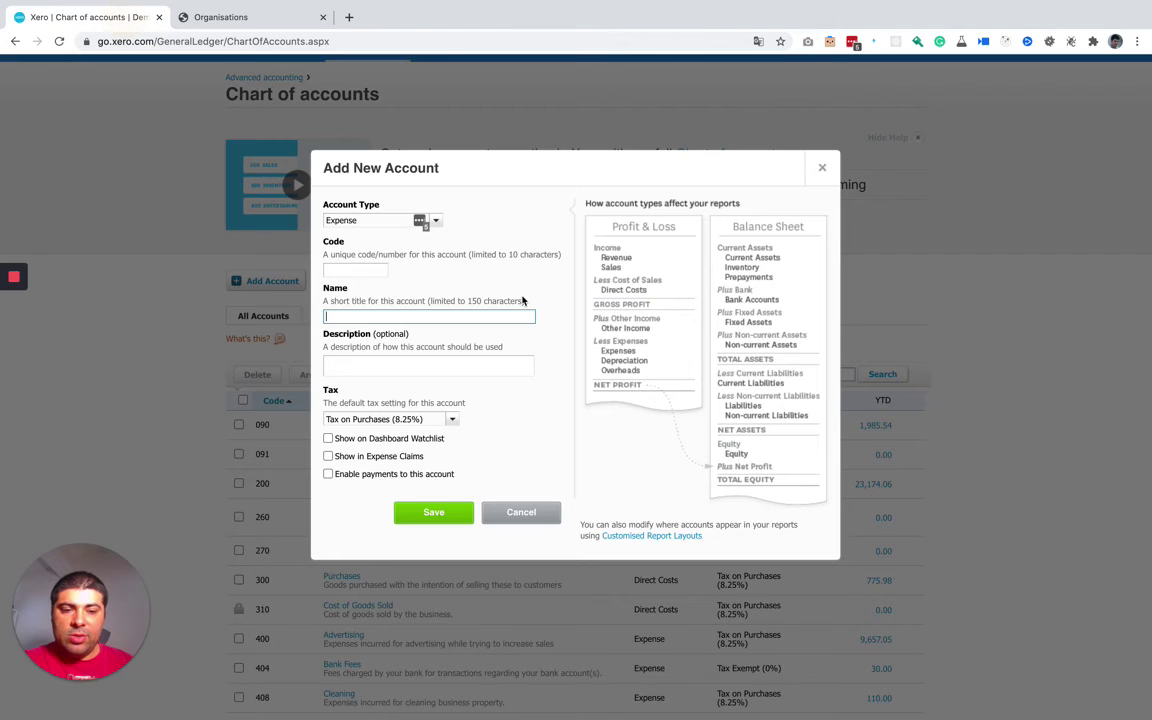
click(368, 266)
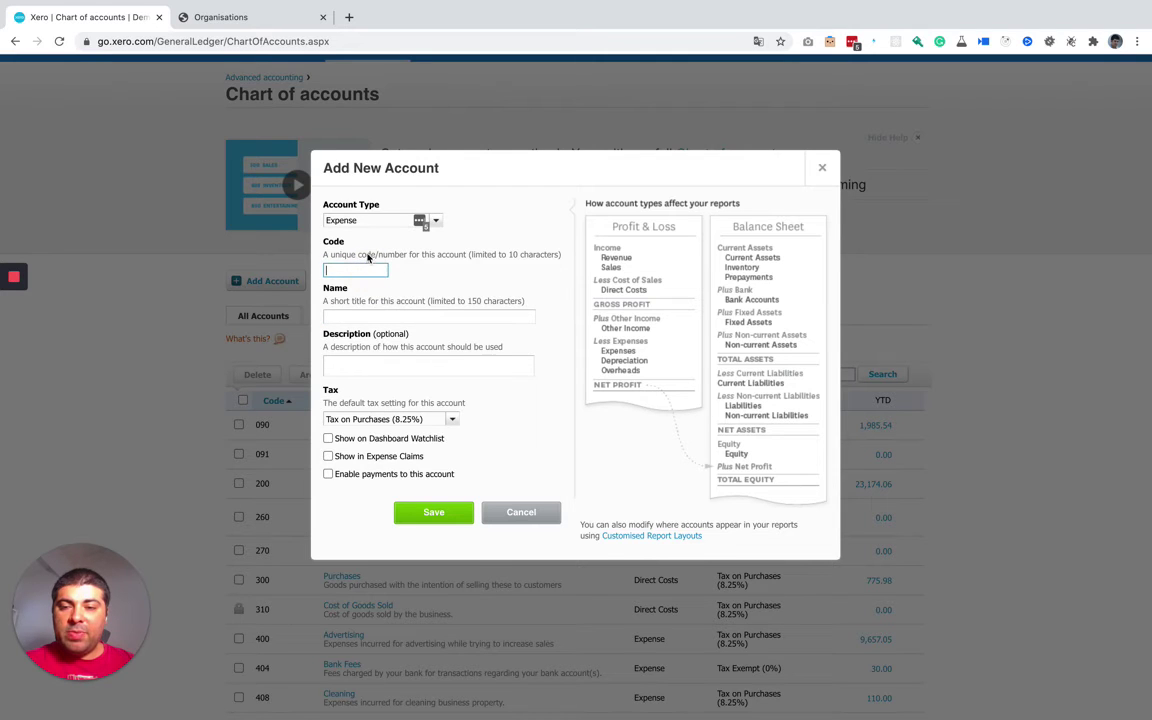
click(230, 17)
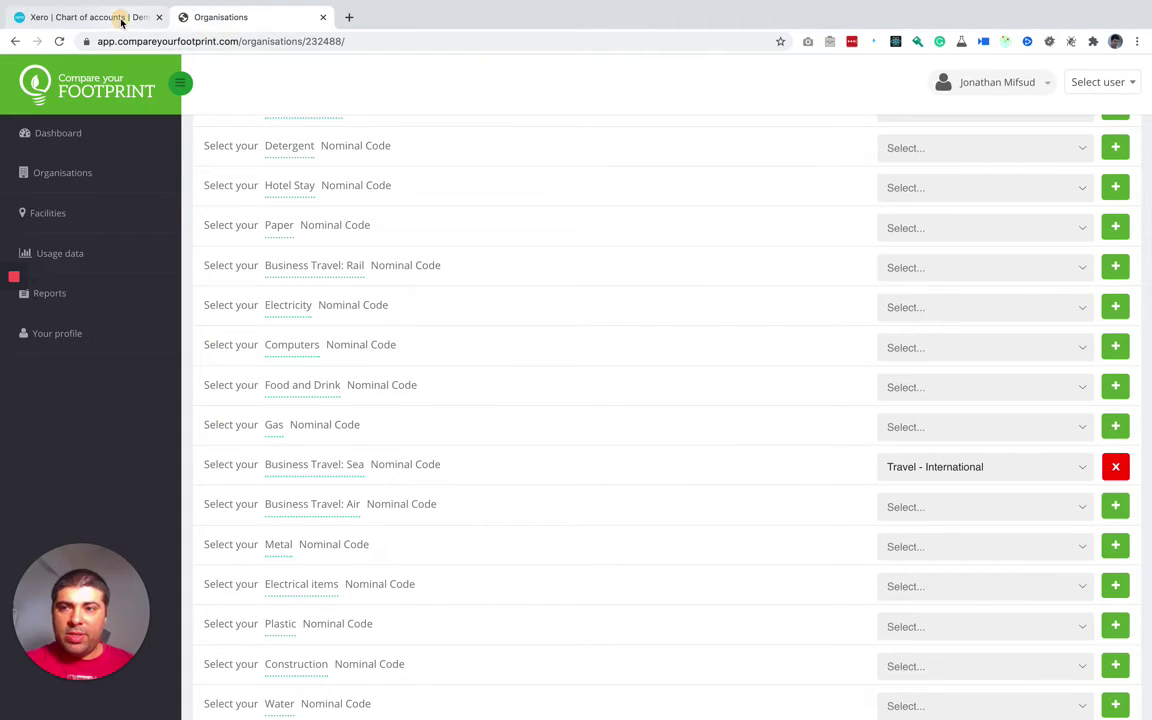
Back in Xero, name the new expense account Air Travel, give it the code airtravel and save it
click(122, 22)
click(345, 316)
text(Air Travel)
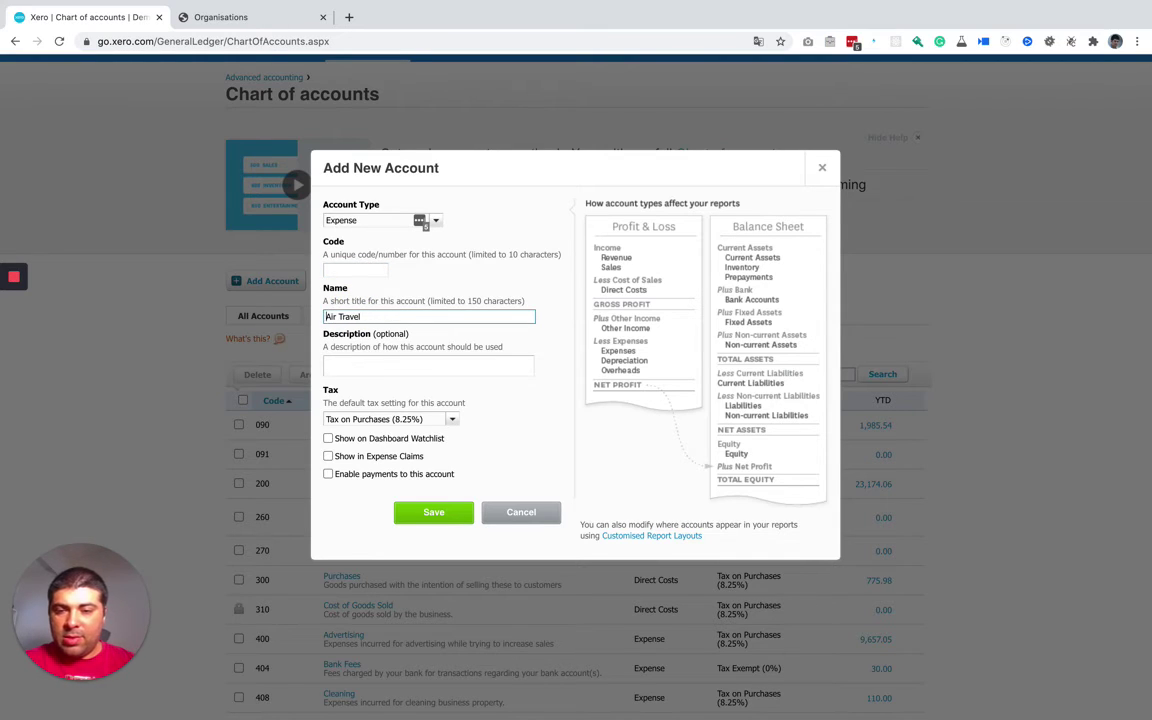
click(362, 271)
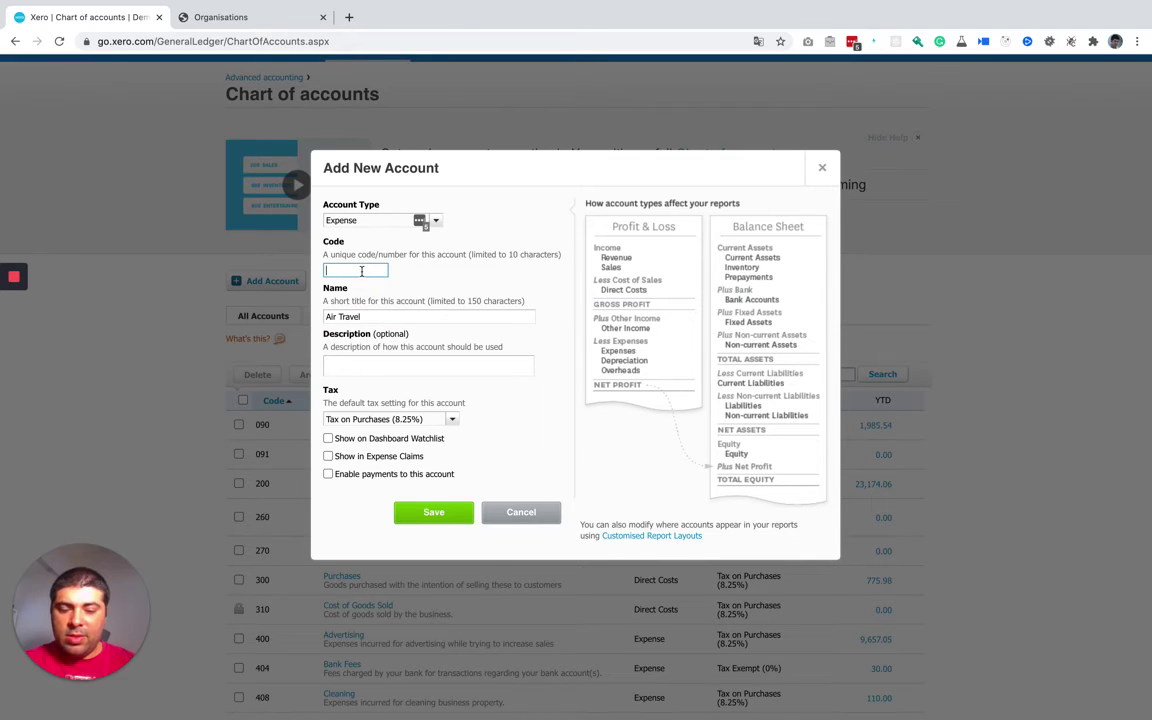
text(airtravel)
click(380, 252)
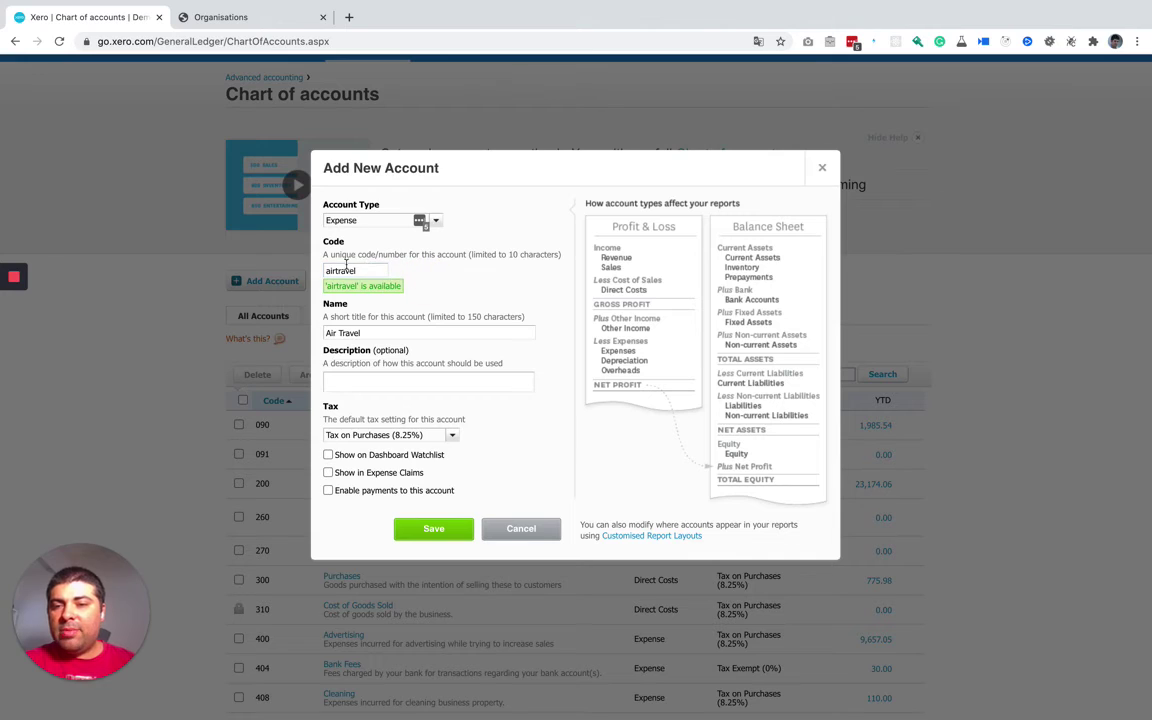
click(347, 270)
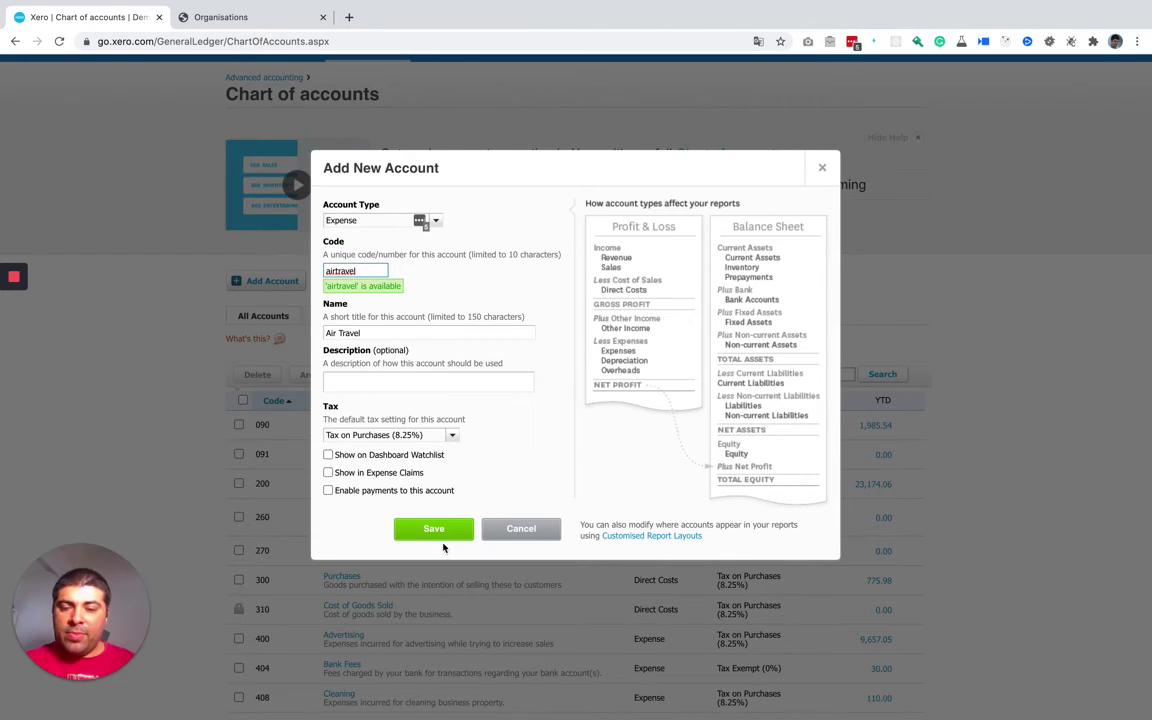
click(433, 528)
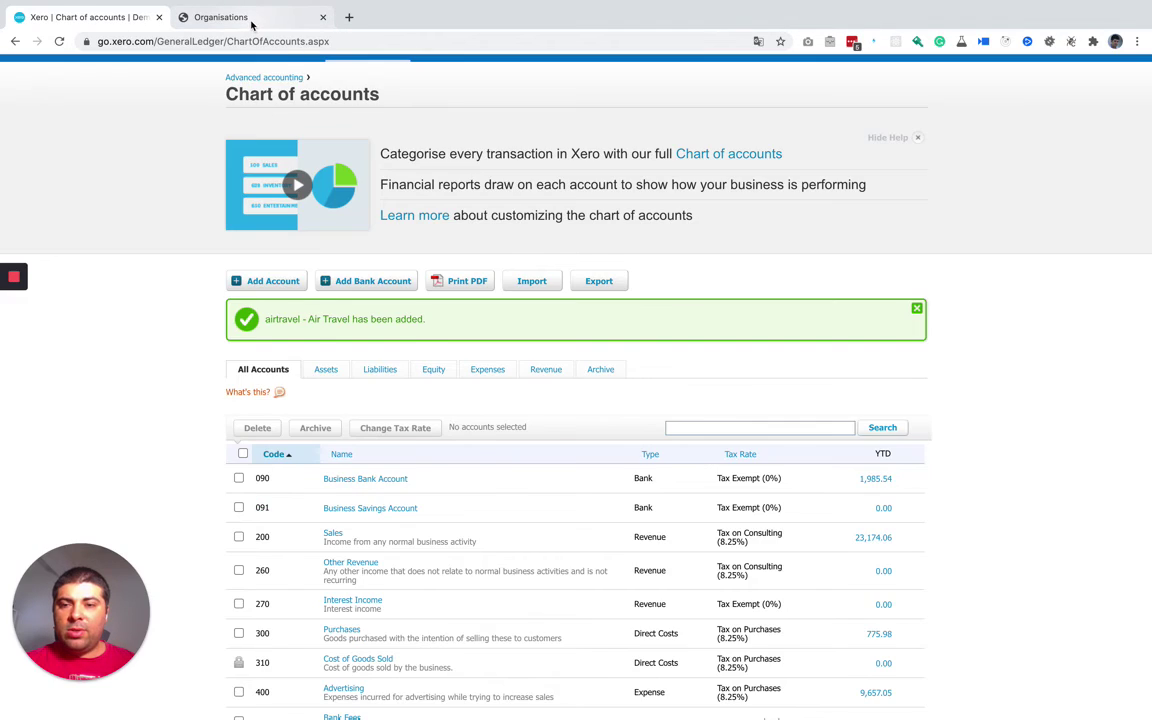
Switch to Compare Your Footprint, select Demo Company (Global) as the Xero organisation and categorise expenses by Account Codes
click(249, 18)
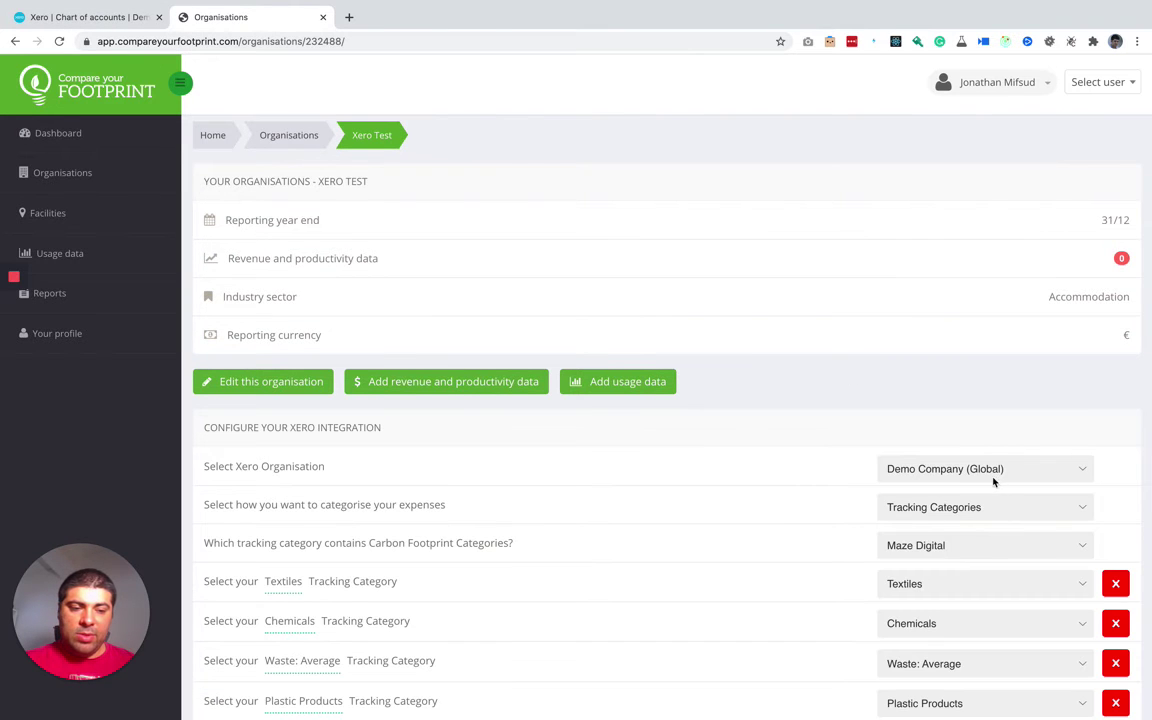
click(991, 473)
click(957, 532)
click(968, 510)
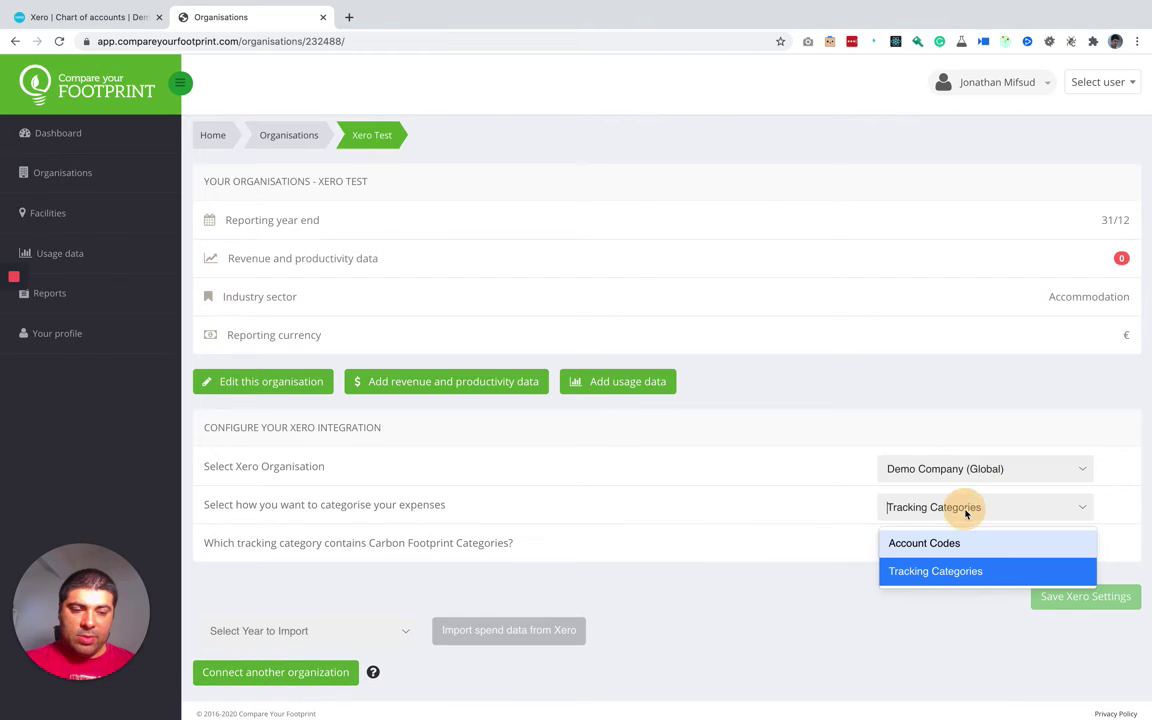
click(950, 545)
Find the Business Travel: Air nominal code on the page and map it to the Air Travel account
scroll(955, 553, down, 4)
scroll(955, 553, down, 2)
key(super+f)
text(air)
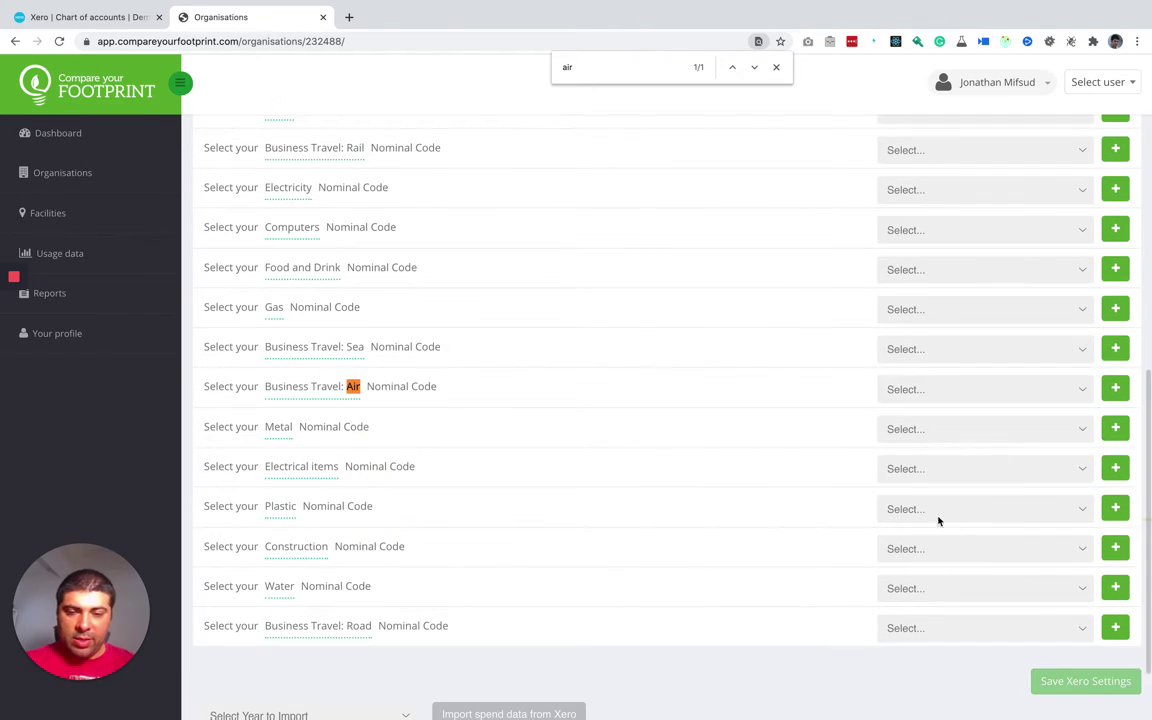
click(991, 430)
click(977, 390)
text(air)
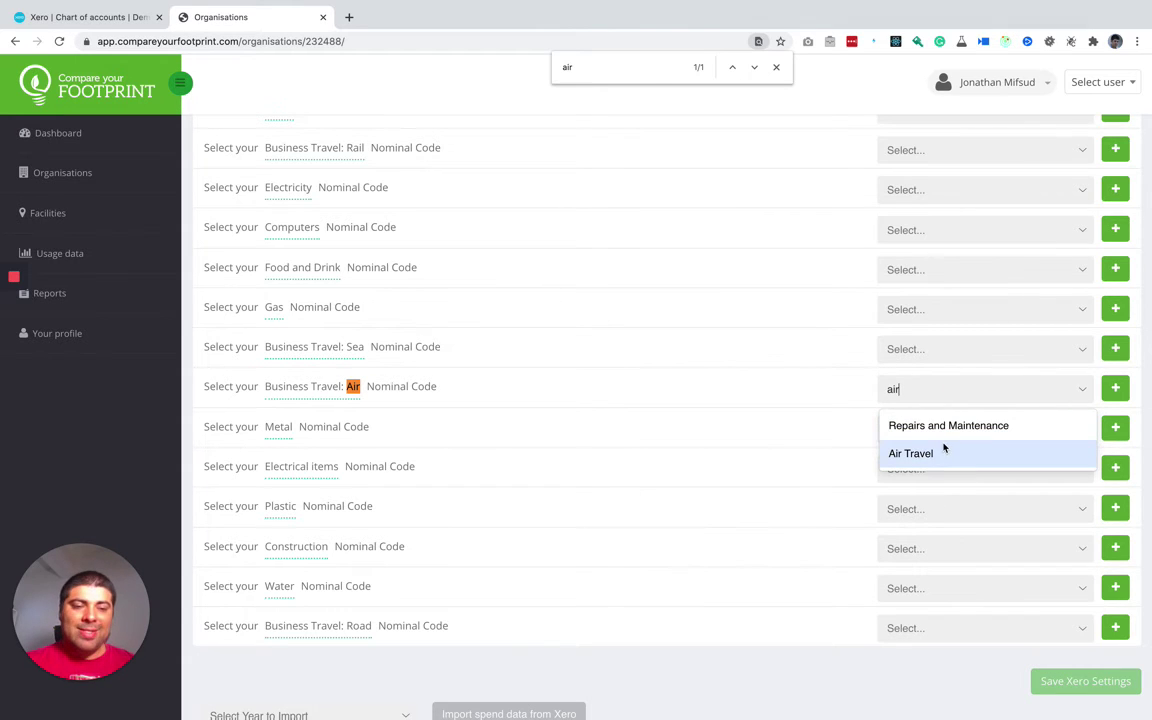
click(934, 456)
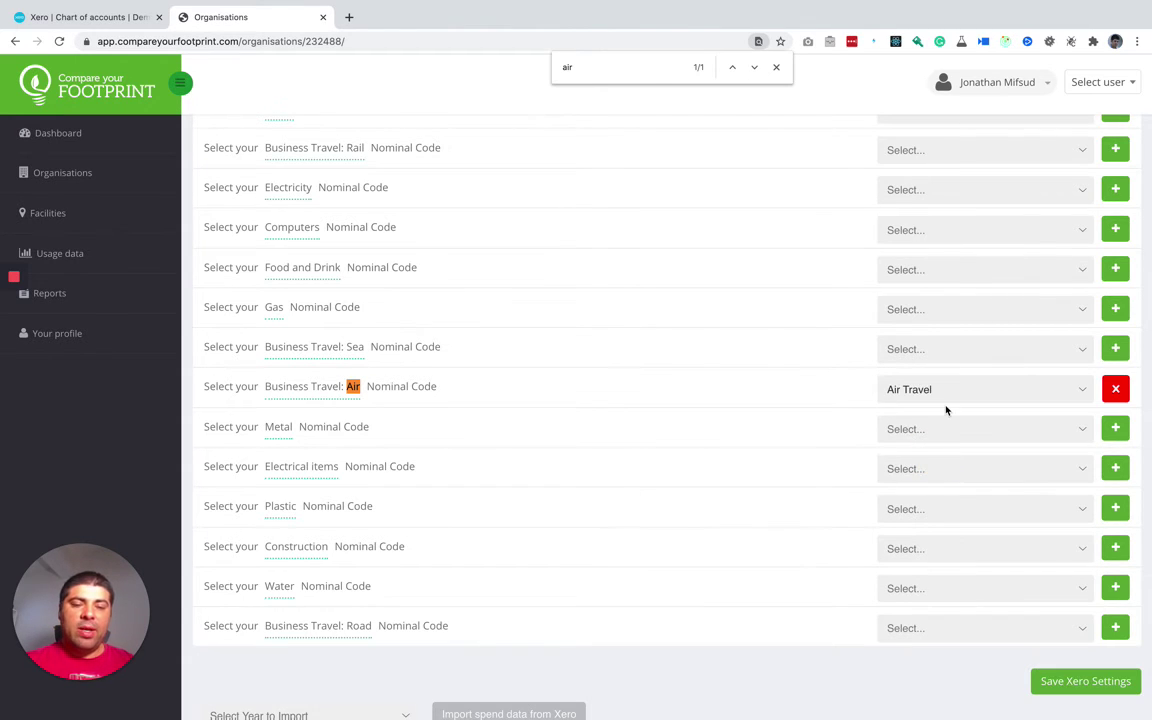
Switch back to Xero and open the tracking categories from the advanced accounting settings
click(124, 27)
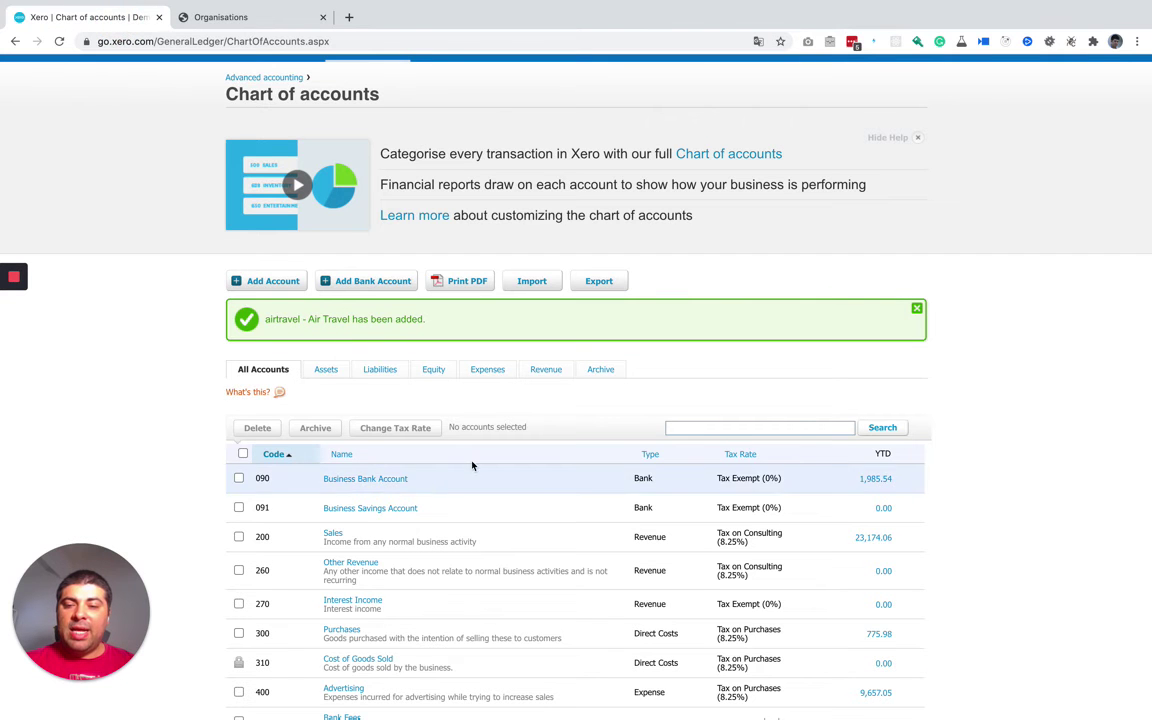
scroll(414, 567, down, 1)
scroll(412, 563, down, 1)
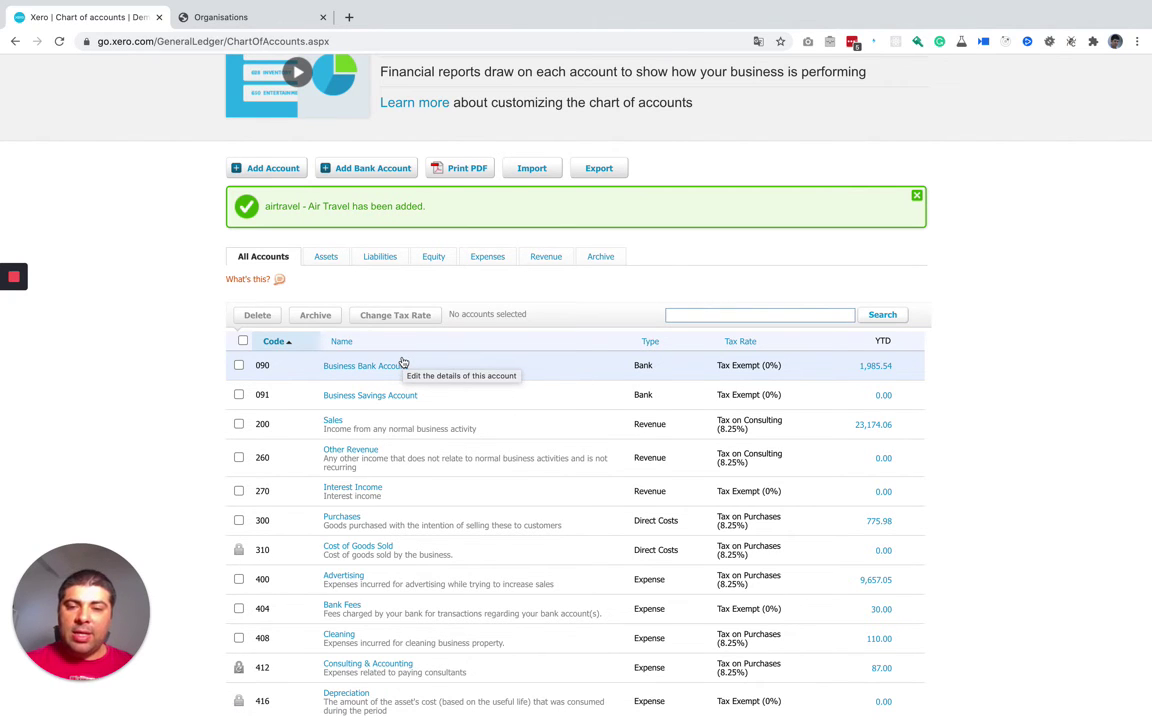
scroll(401, 366, up, 3)
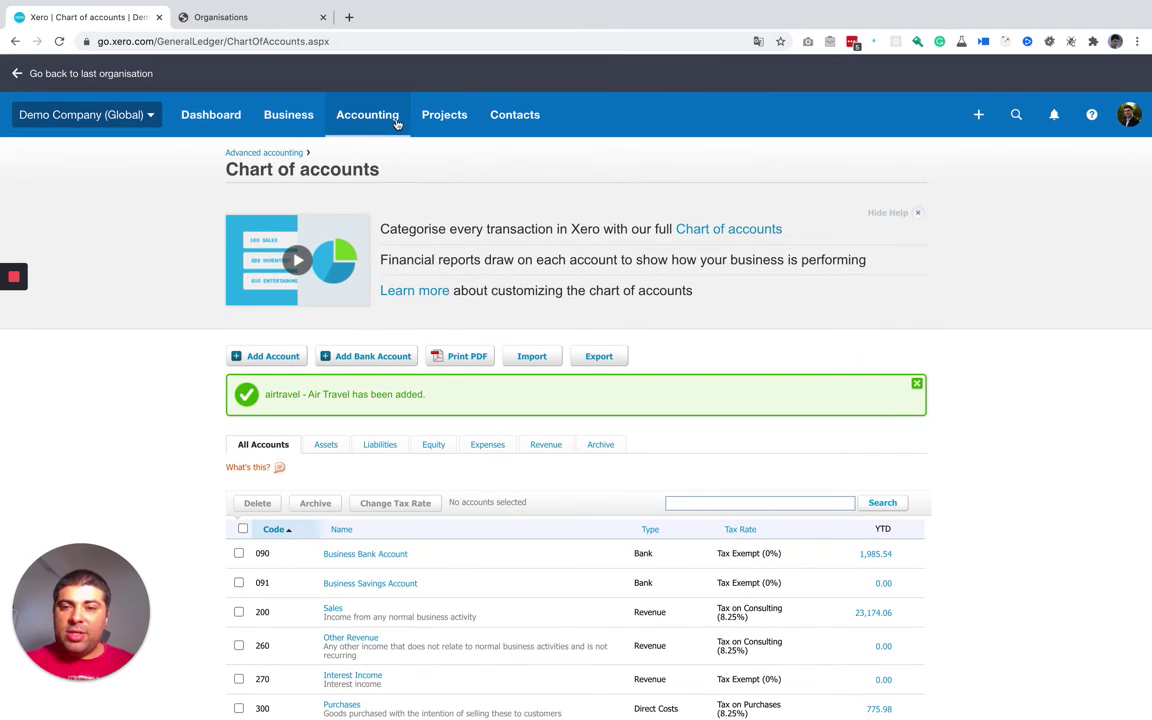
click(368, 117)
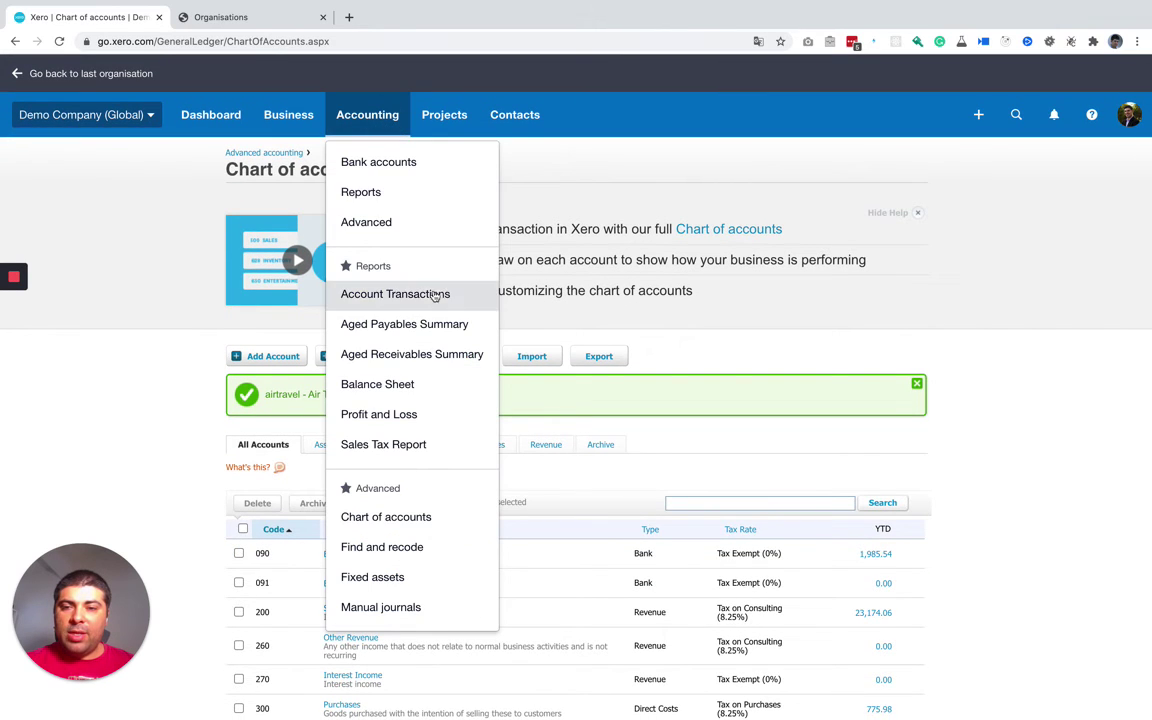
click(394, 226)
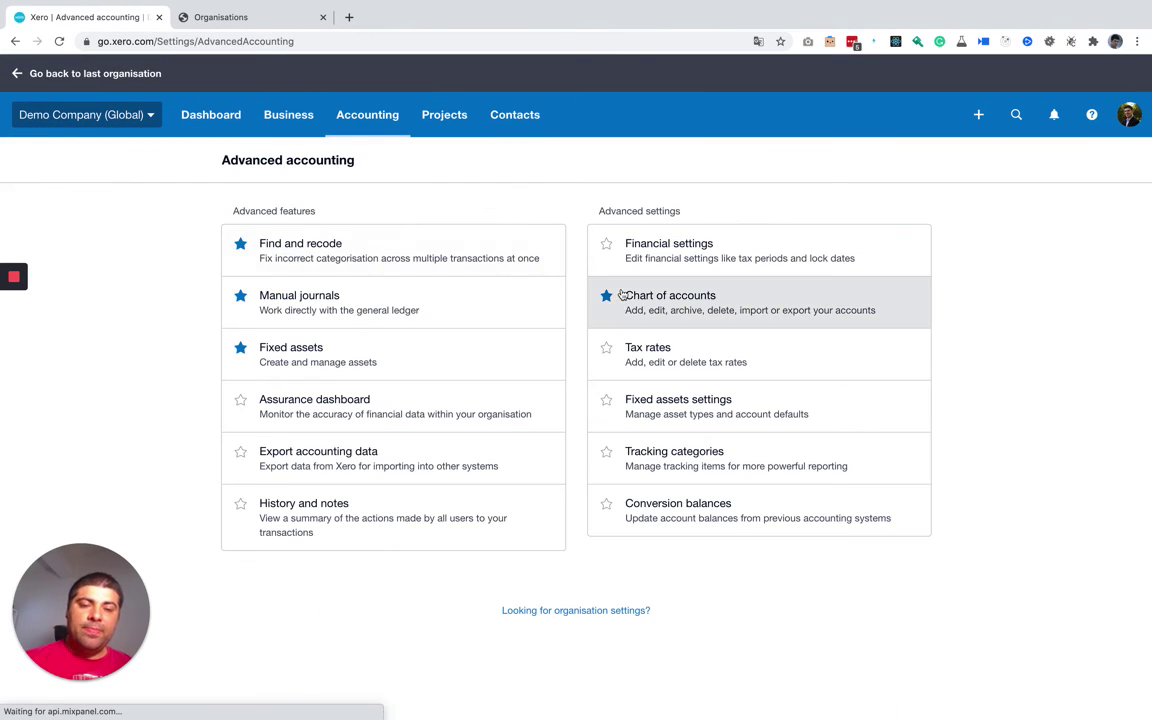
click(680, 457)
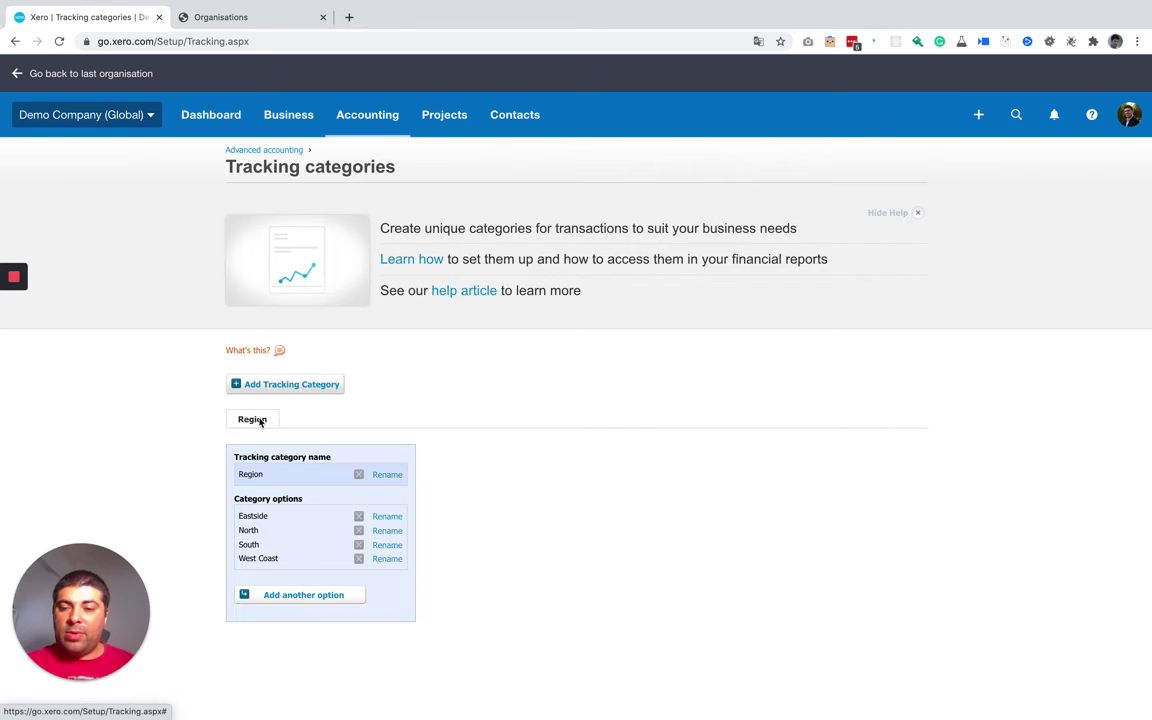
Add a tracking category named Carbon Category without any category options and save it
drag(237, 420, 272, 422)
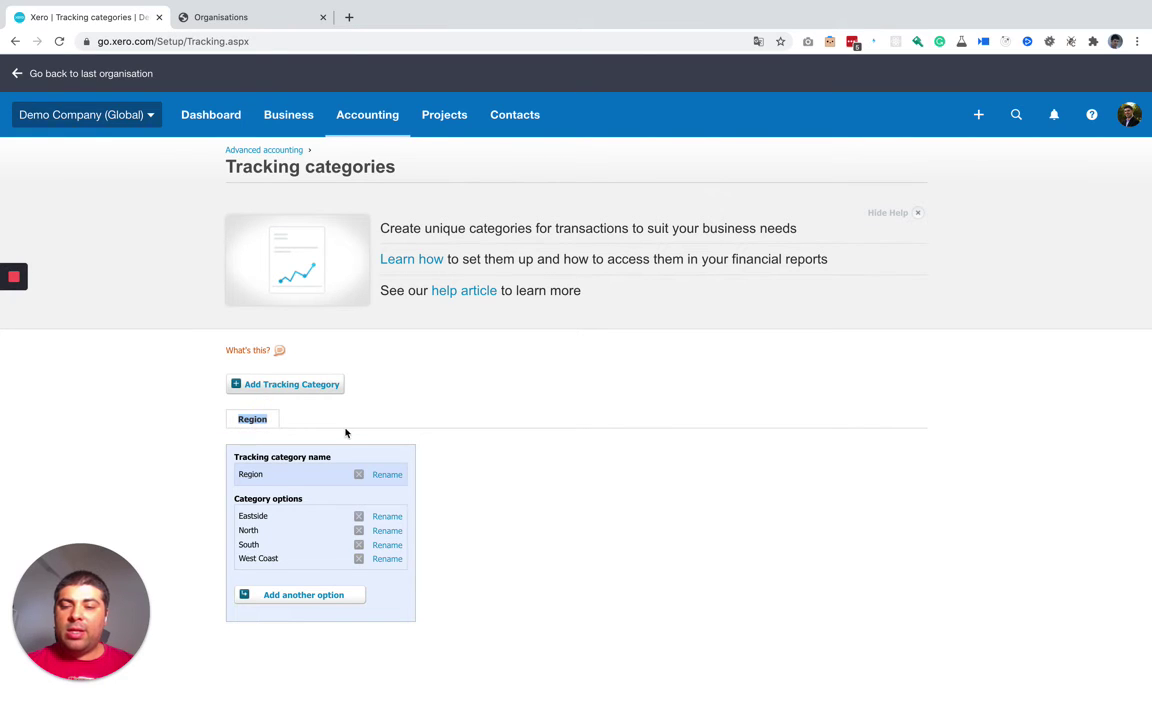
click(306, 384)
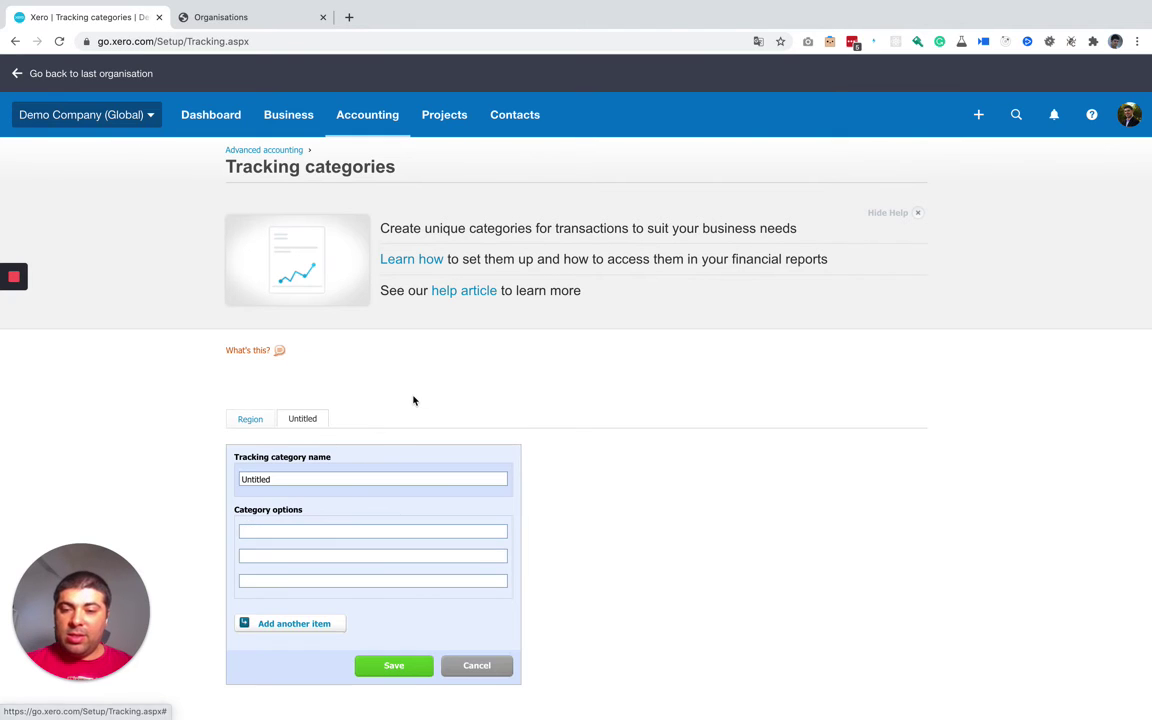
double_click(338, 475)
text(Carbon Category)
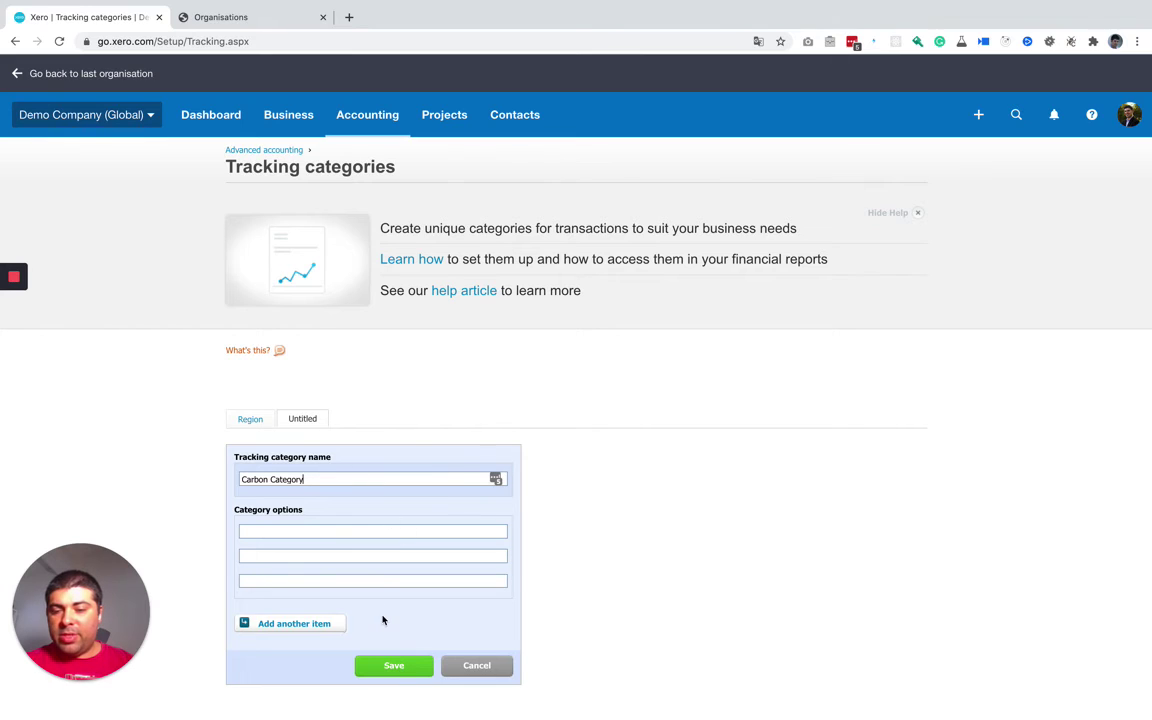
click(394, 667)
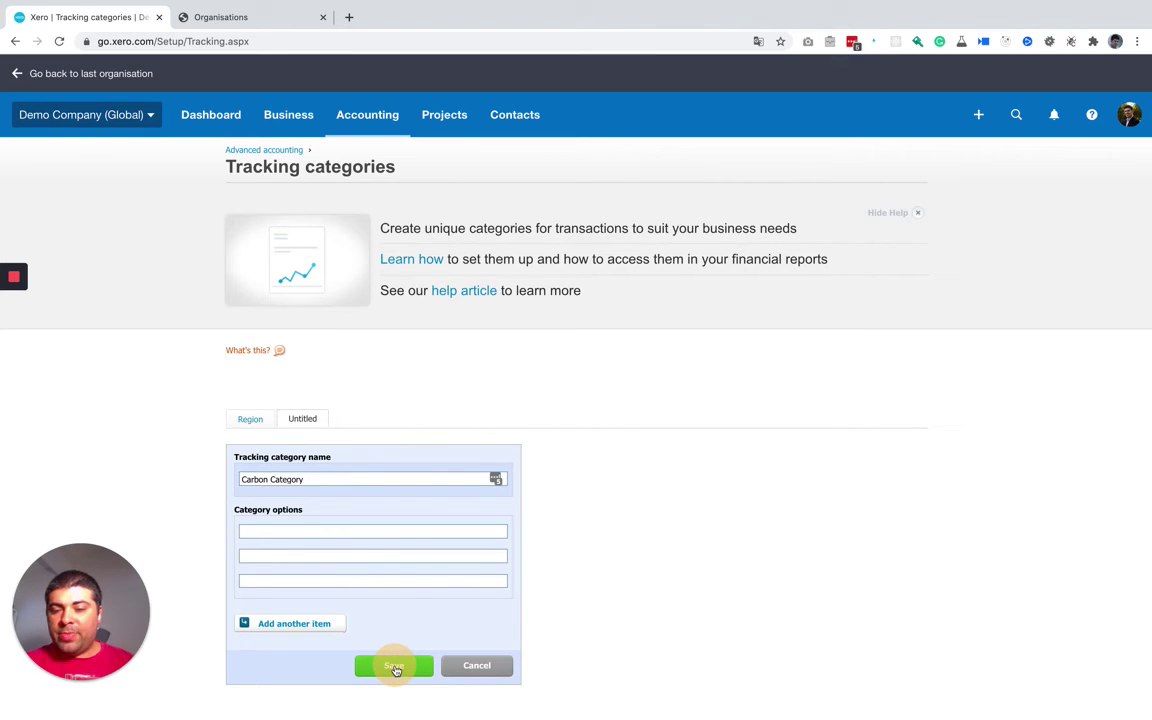
click(398, 668)
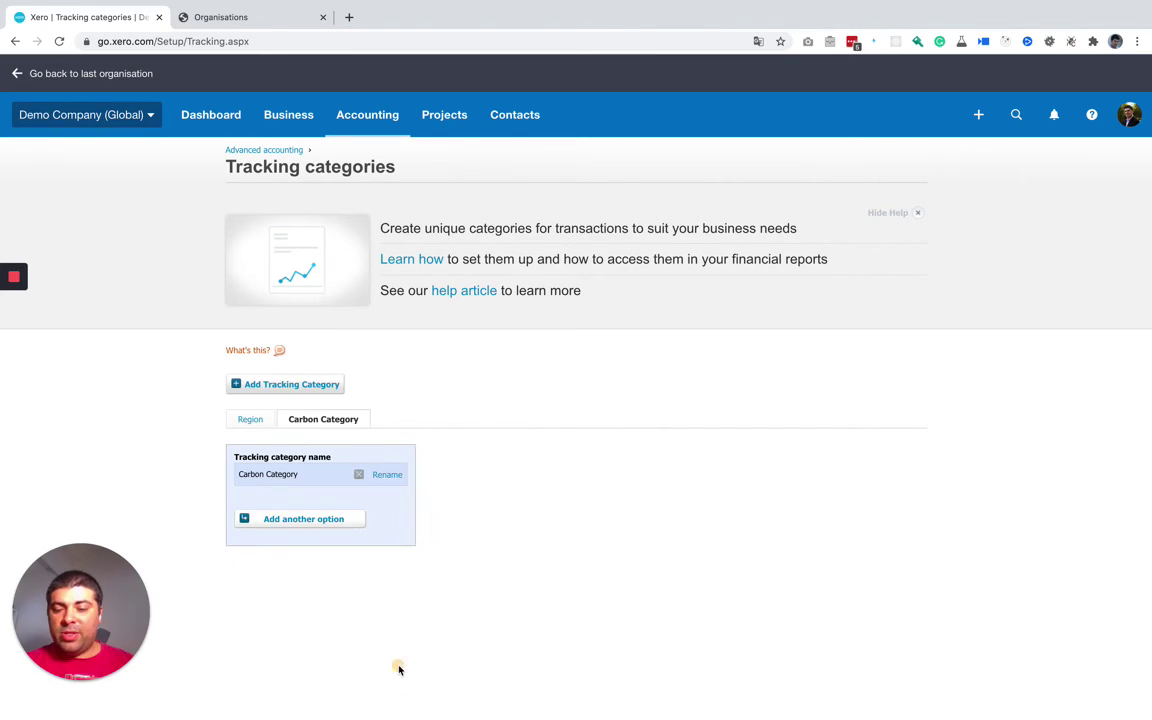
Switch to Compare Your Footprint, try to categorise the Demo Company (Global) expenses by Tracking Categories, and reload the organisation page
click(242, 20)
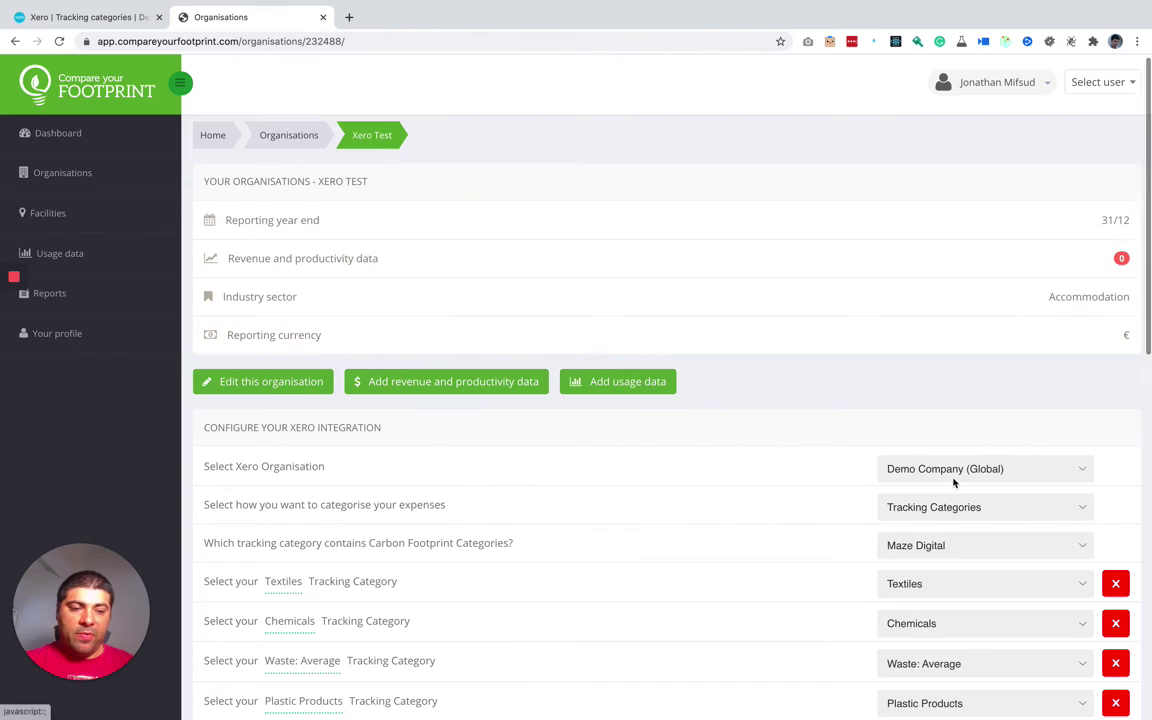
click(957, 470)
click(915, 533)
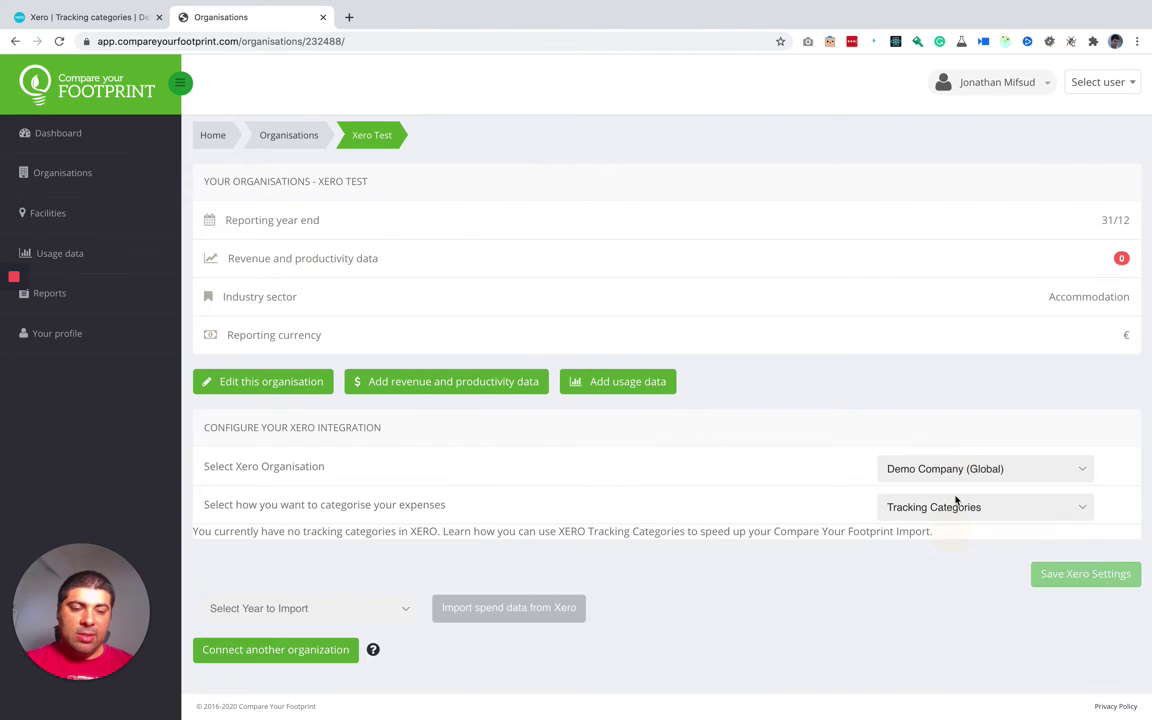
click(943, 507)
click(949, 571)
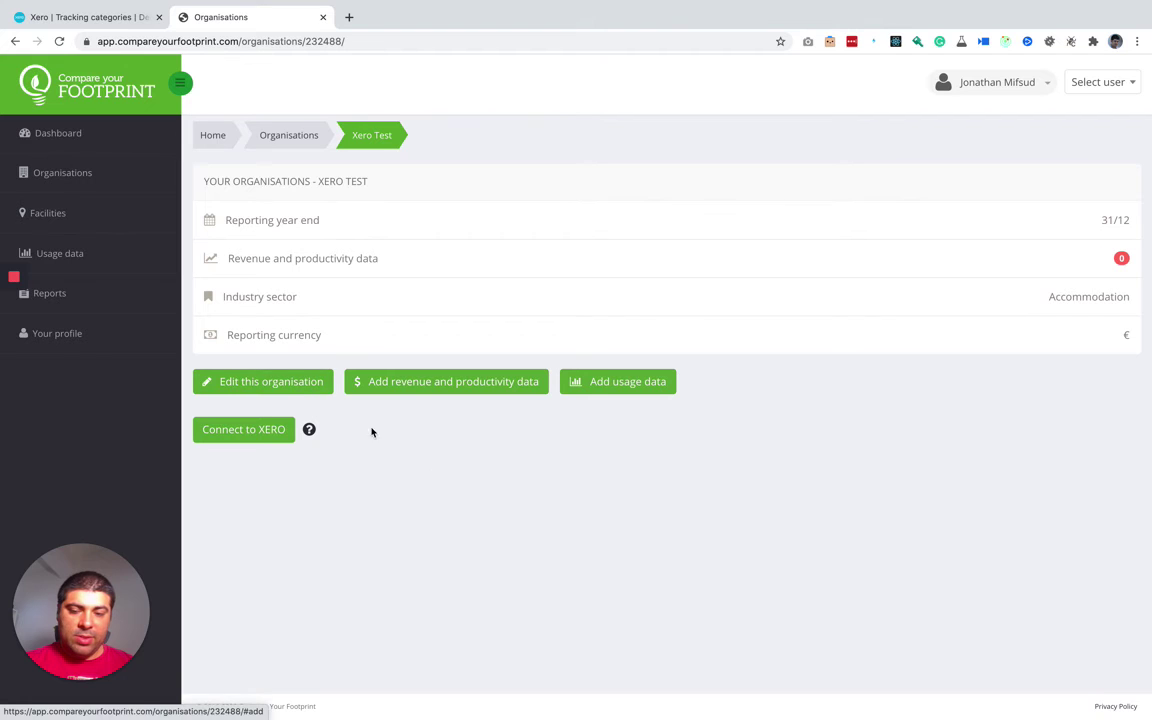
click(303, 388)
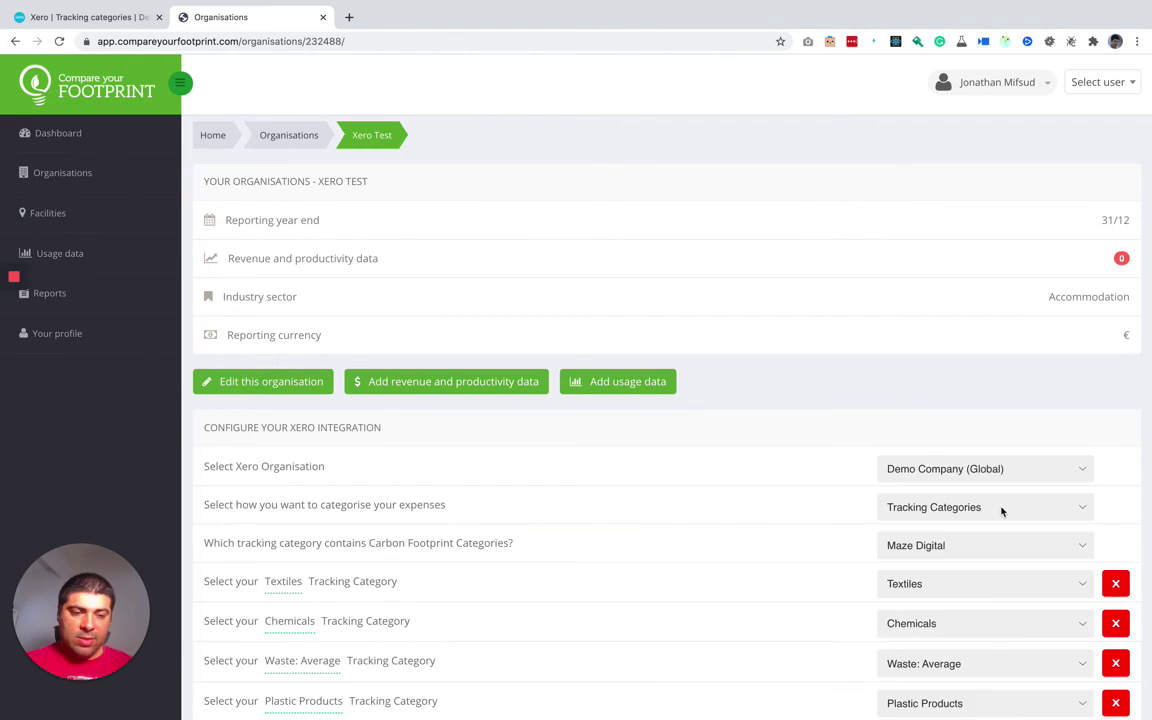
Select Demo Company (Global), categorise expenses by Tracking Categories and choose Carbon Category as the one containing the carbon footprint categories
click(990, 470)
click(980, 505)
click(1005, 470)
click(977, 527)
click(972, 512)
click(878, 509)
click(897, 545)
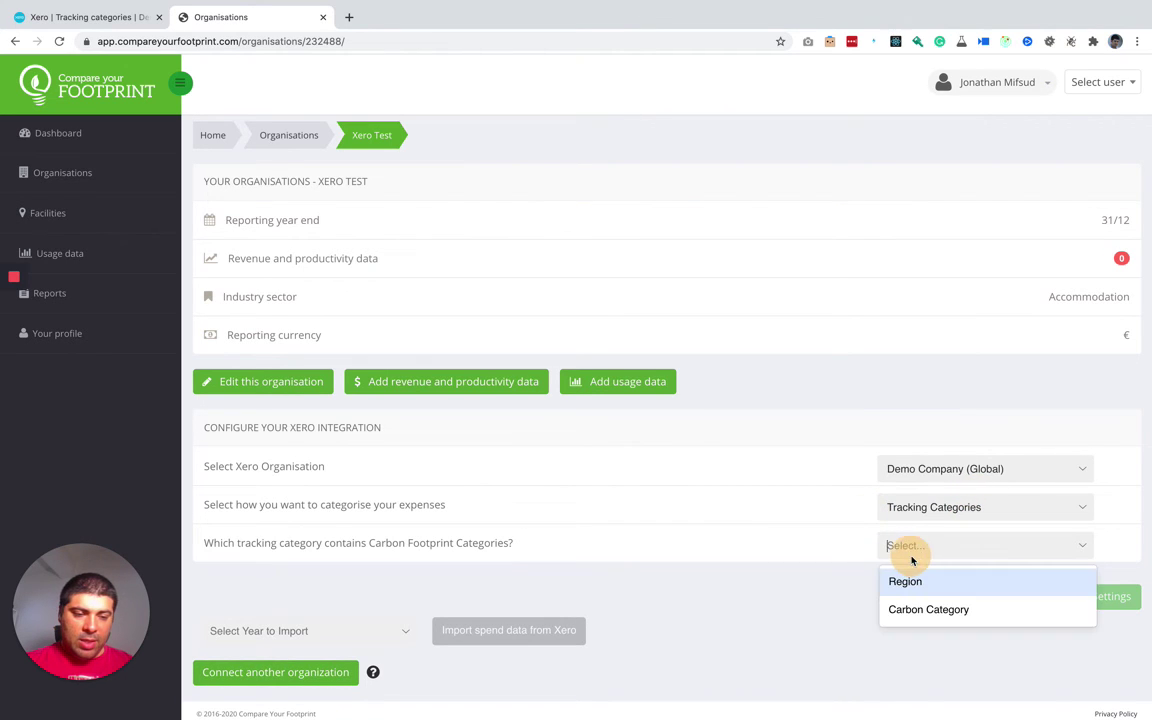
click(948, 612)
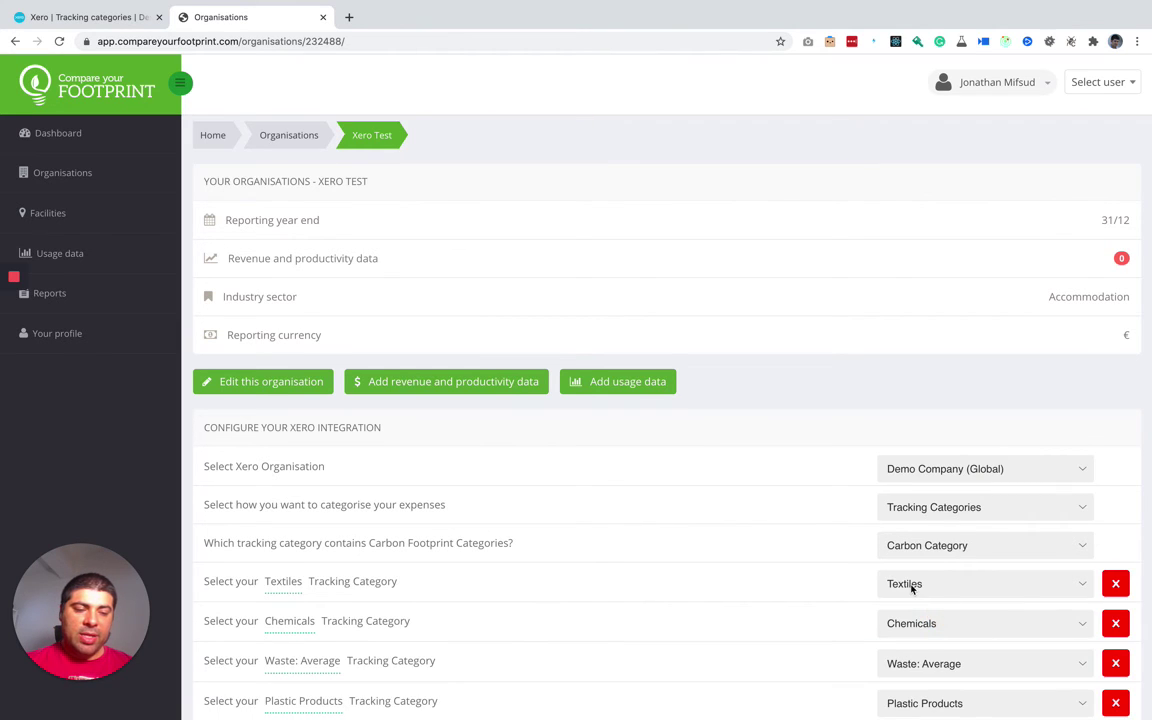
Clear the prefilled tracking category selections from all the carbon categories in the Xero integration settings
scroll(913, 588, down, 3)
scroll(920, 581, down, 4)
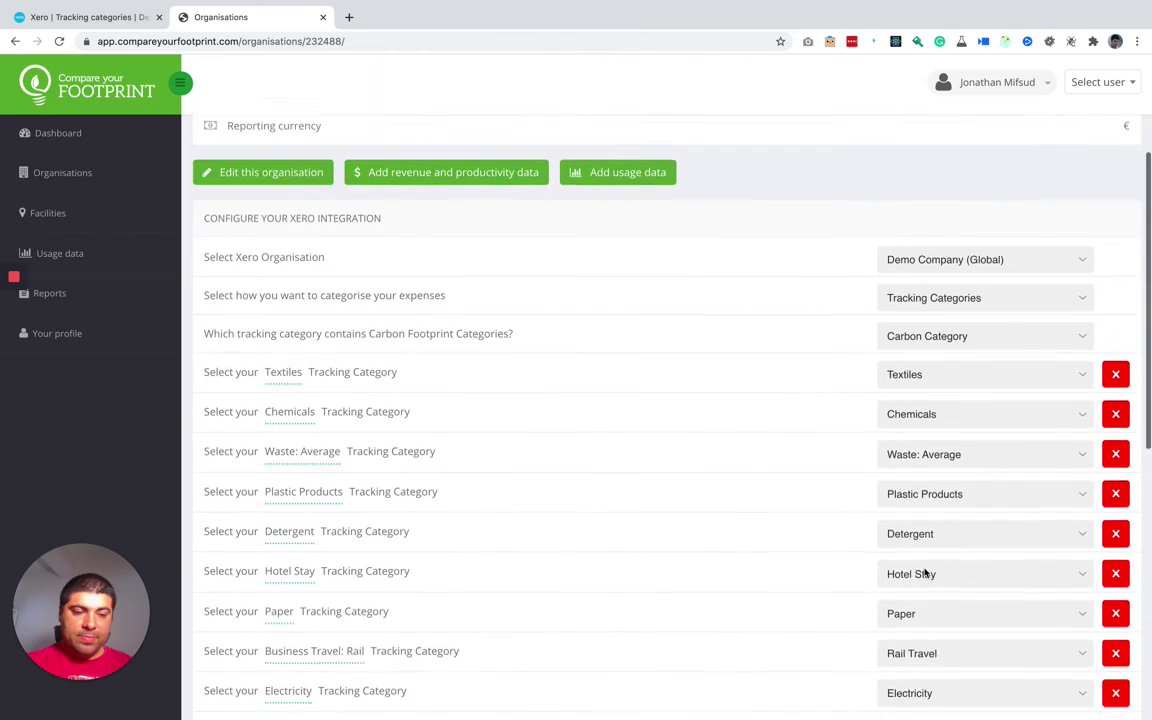
scroll(1043, 439, up, 3)
scroll(1043, 439, down, 2)
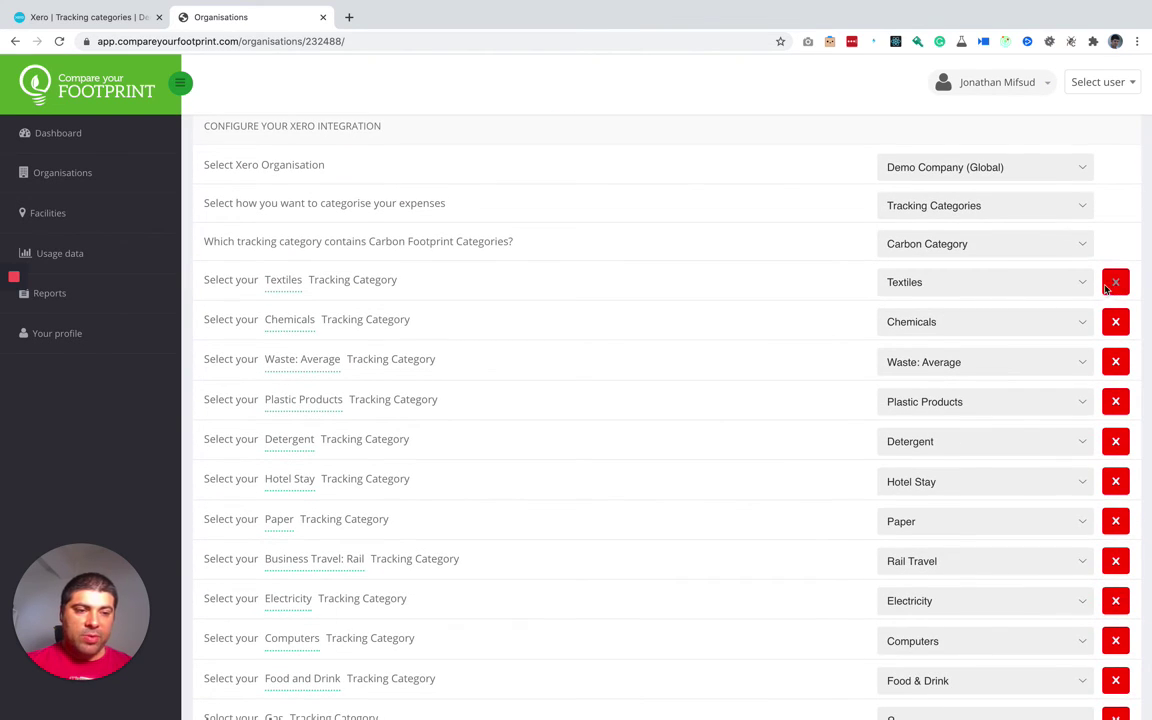
scroll(1113, 286, down, 5)
click(1115, 138)
click(1115, 177)
click(1116, 218)
click(1115, 257)
click(1115, 297)
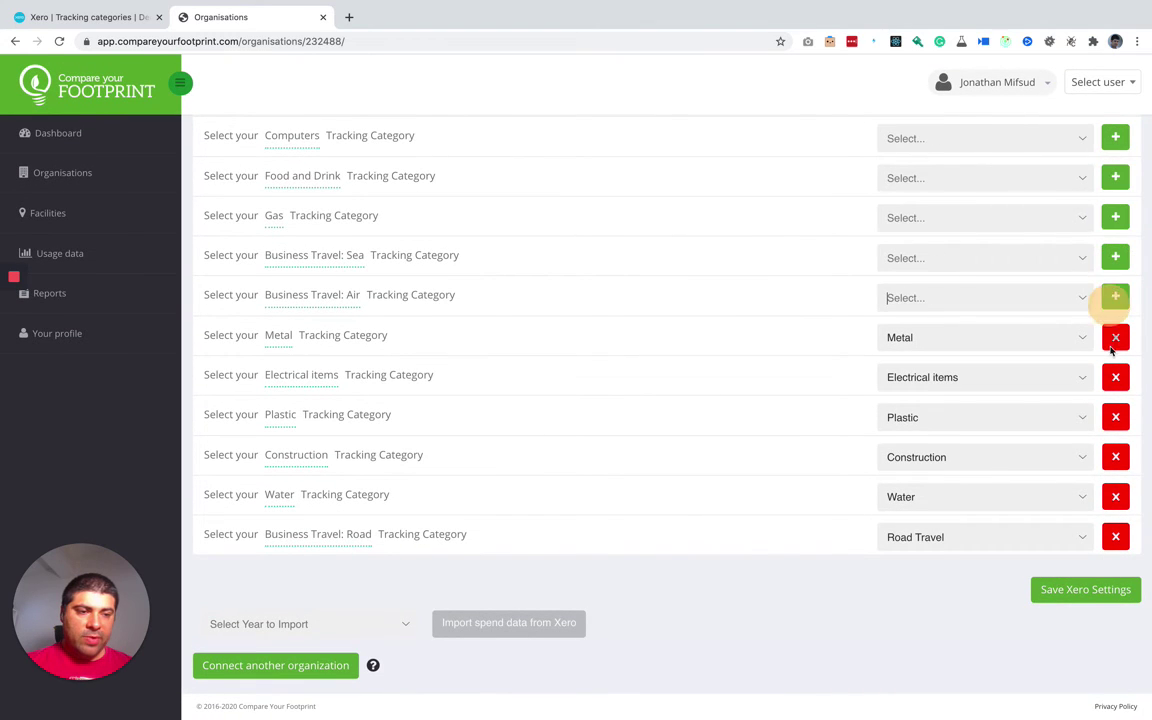
click(1115, 337)
click(1115, 377)
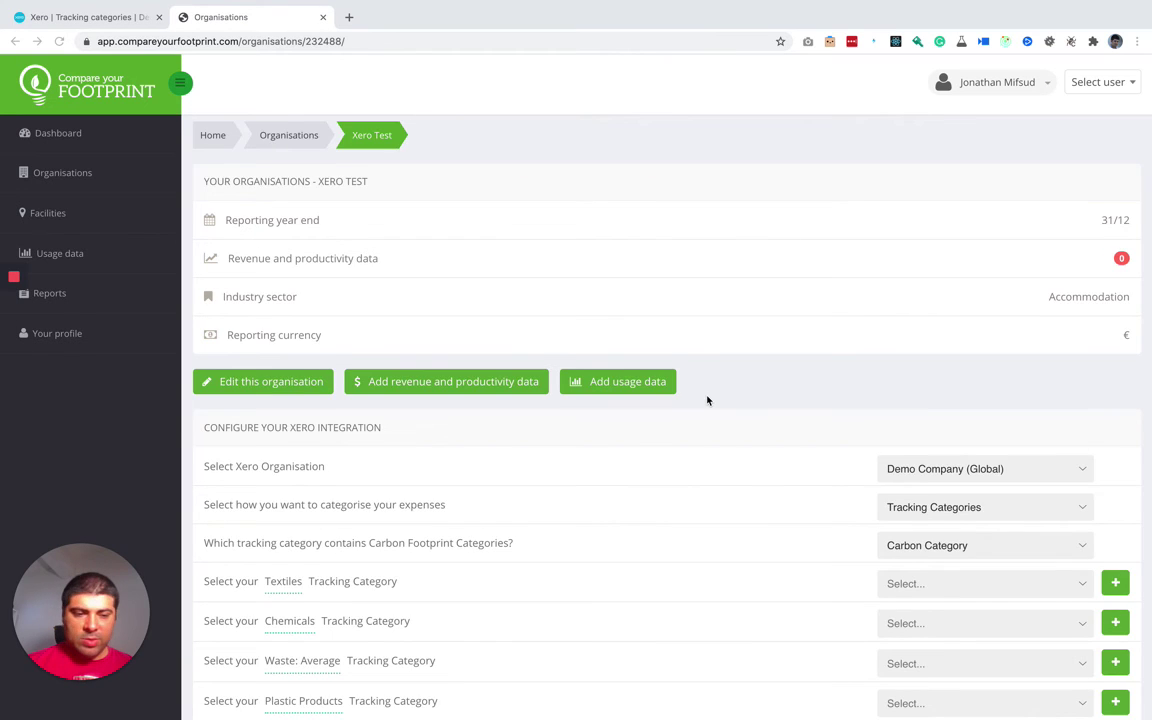
Create tracking category options for Business Travel: Air and Business Travel: Sea, and save the Xero settings
scroll(708, 399, down, 3)
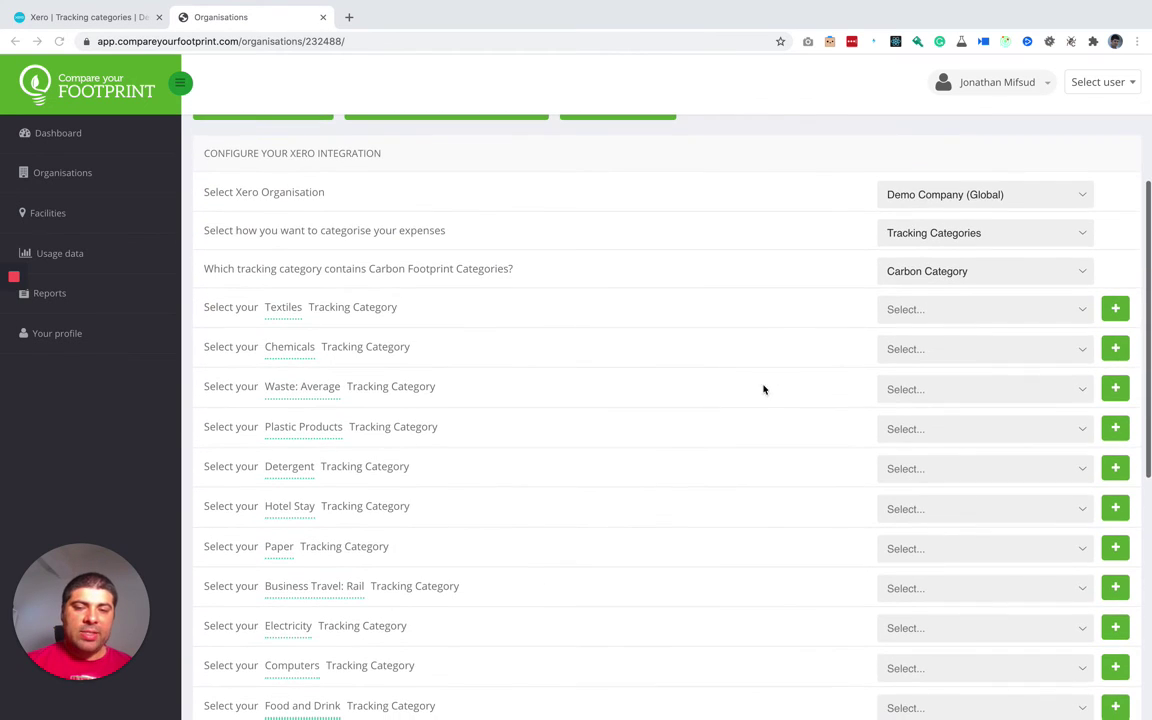
scroll(1000, 400, down, 2)
scroll(1007, 473, up, 2)
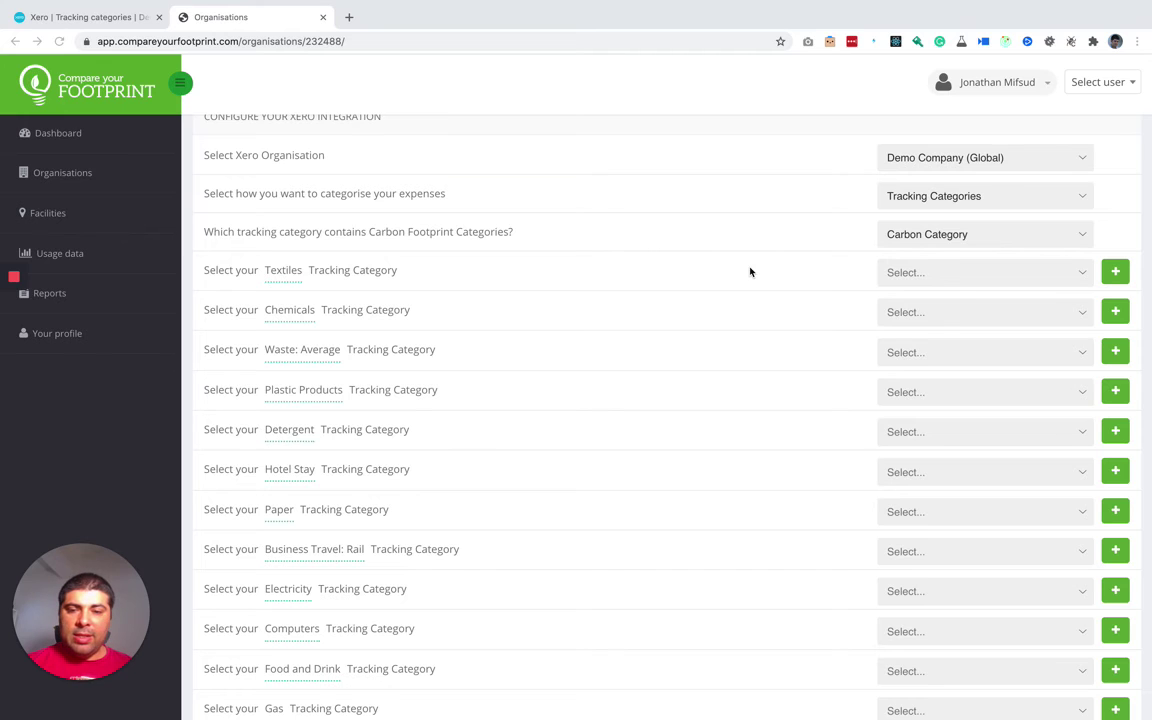
scroll(753, 314, down, 5)
scroll(755, 318, up, 1)
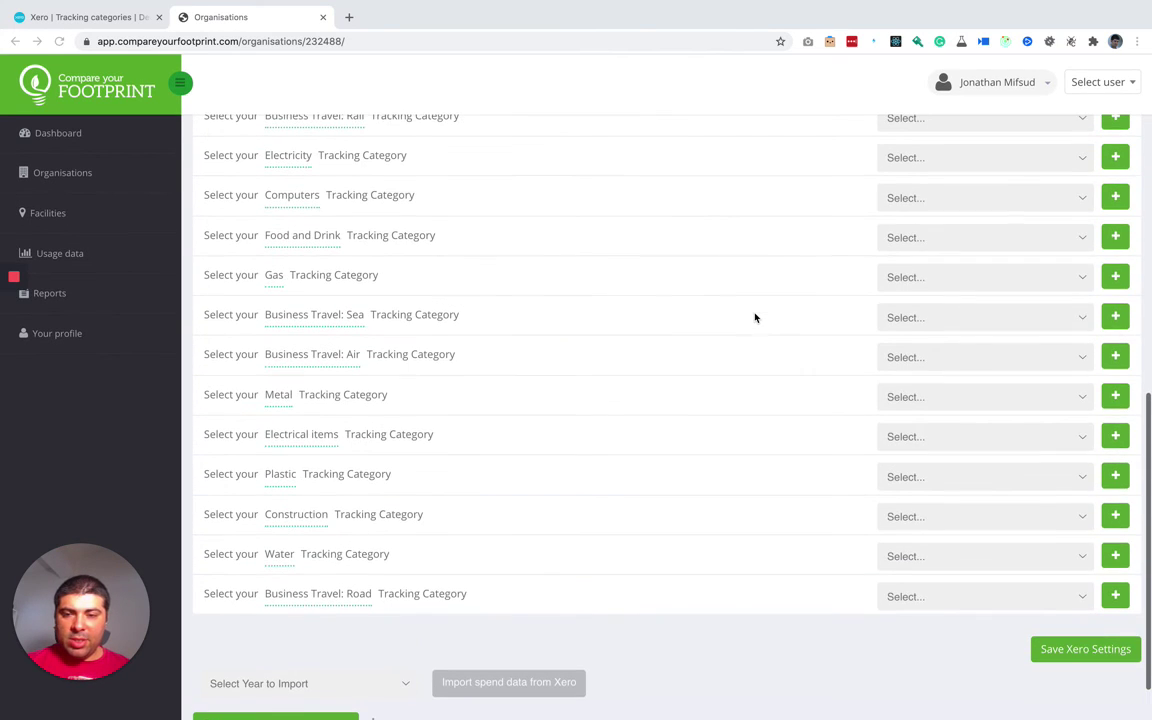
click(1116, 360)
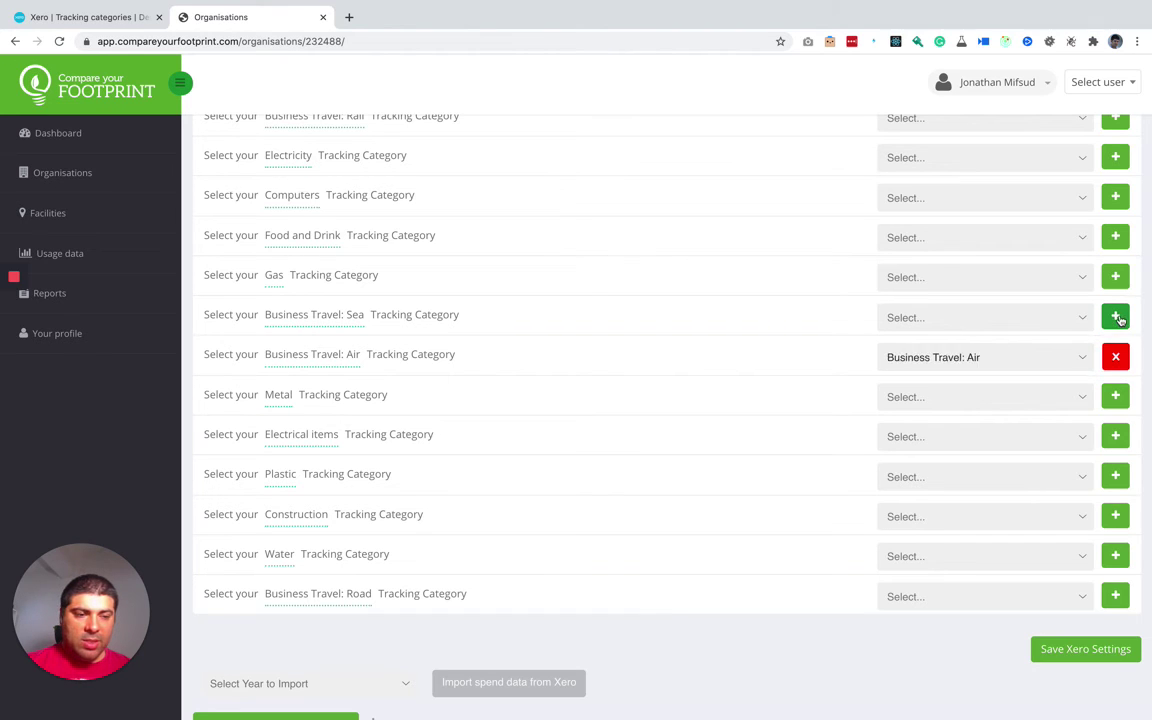
click(1116, 318)
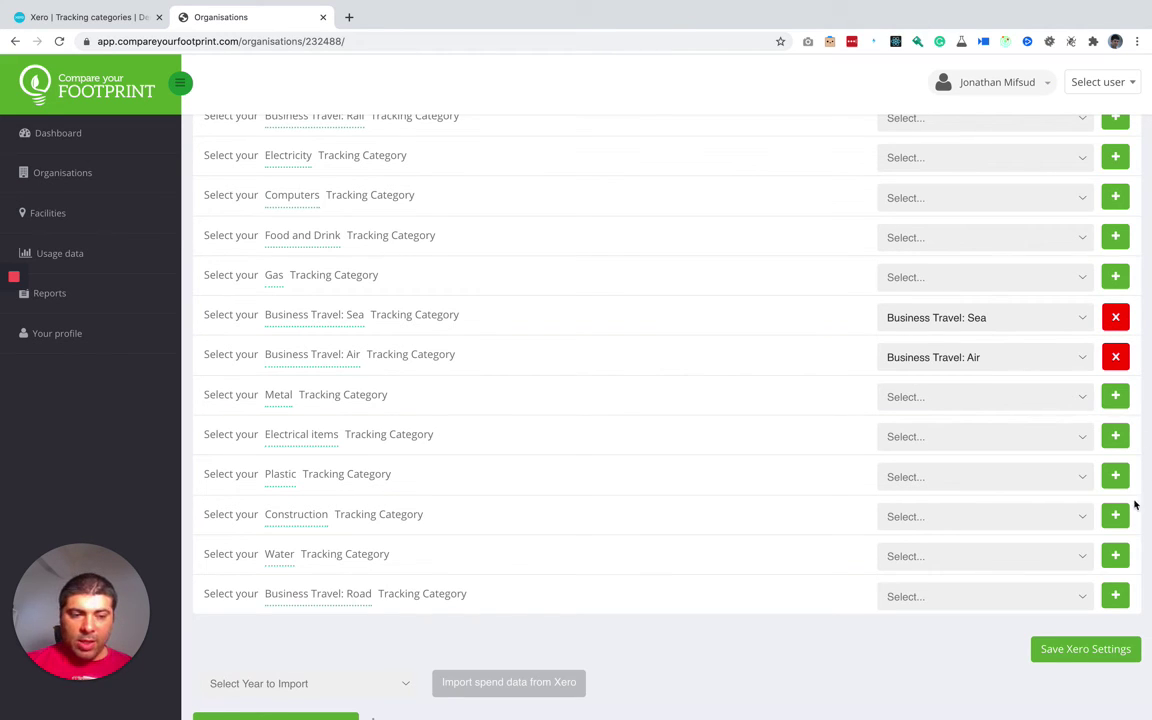
click(1067, 652)
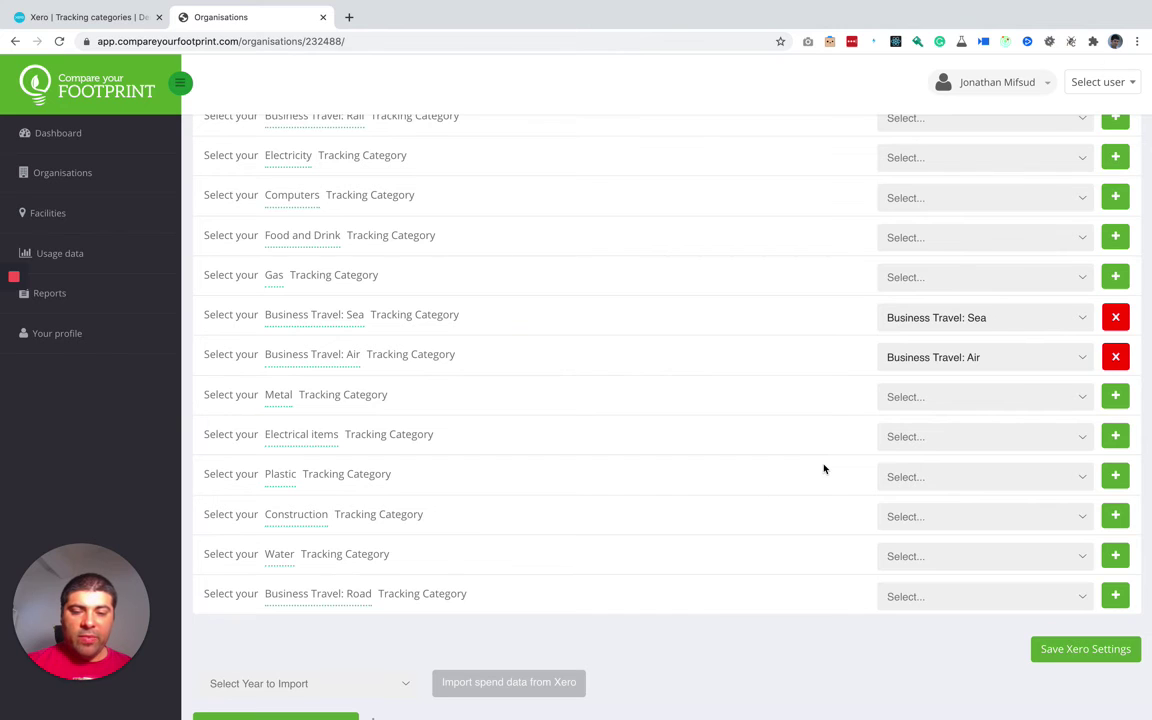
Switch to Xero and reload the Carbon Category tracking category to check its category options
click(100, 17)
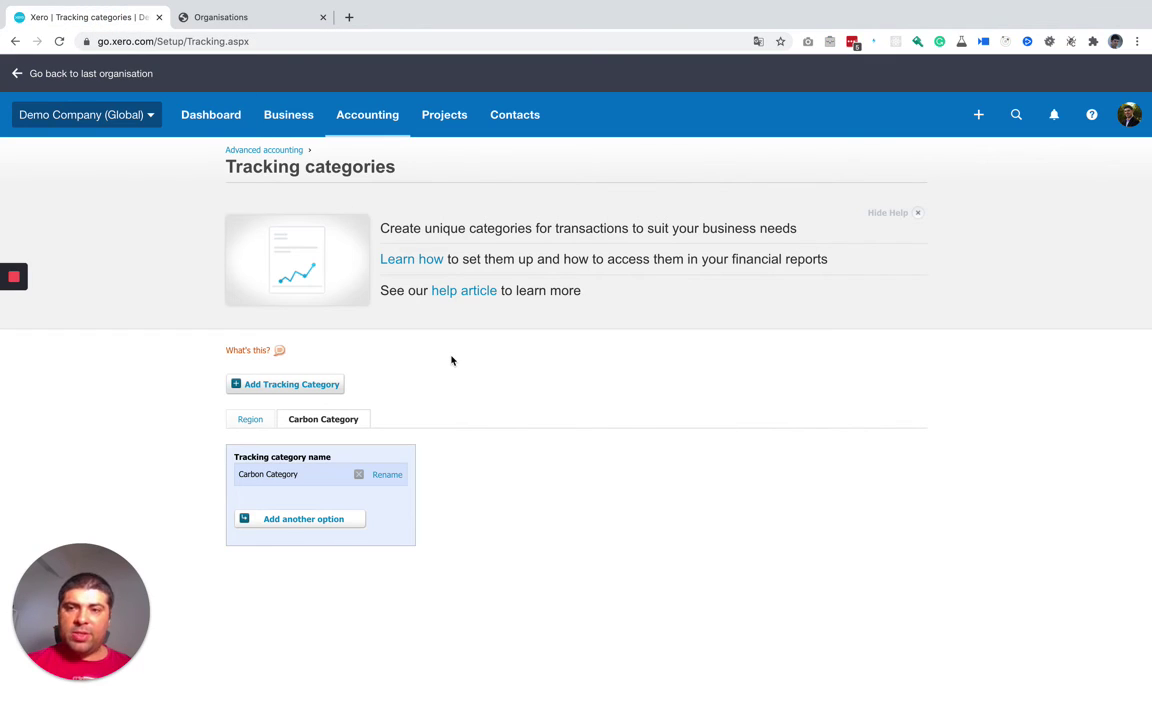
click(318, 421)
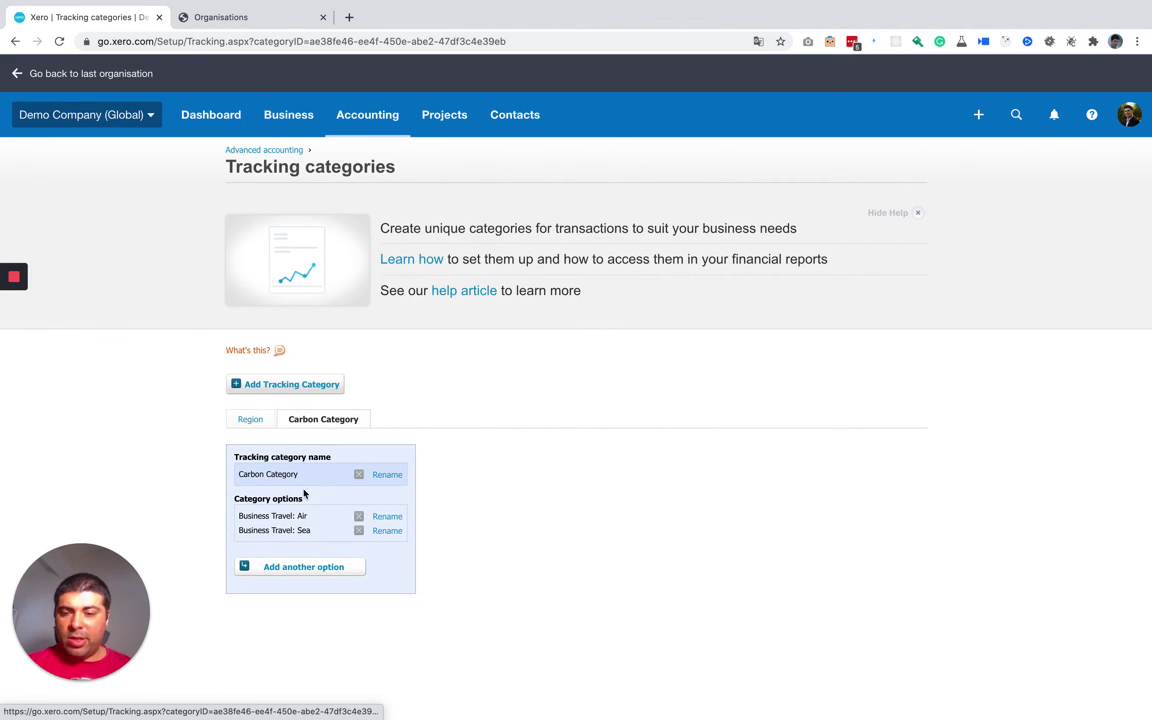
mouse_move(238, 515)
mouse_down()
mouse_move(316, 528)
mouse_move(232, 530)
mouse_up()
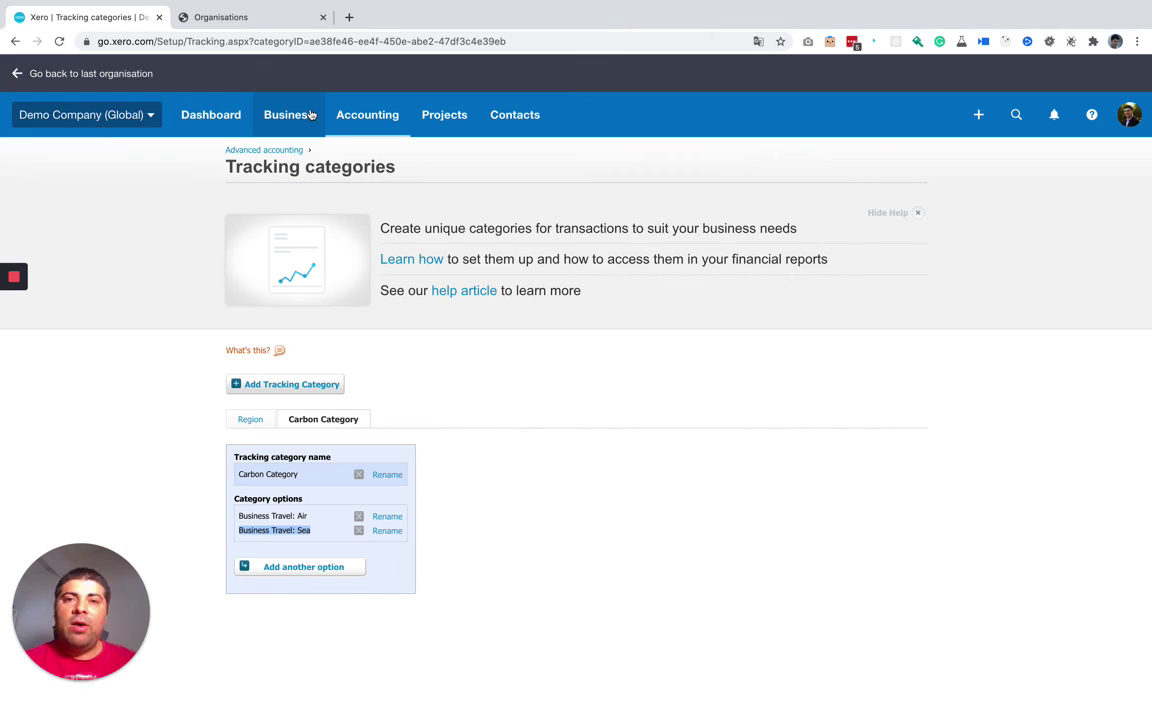
Open the Net Connect bill dated 5 Aug 2020 from the bills to pay and start editing it
click(299, 115)
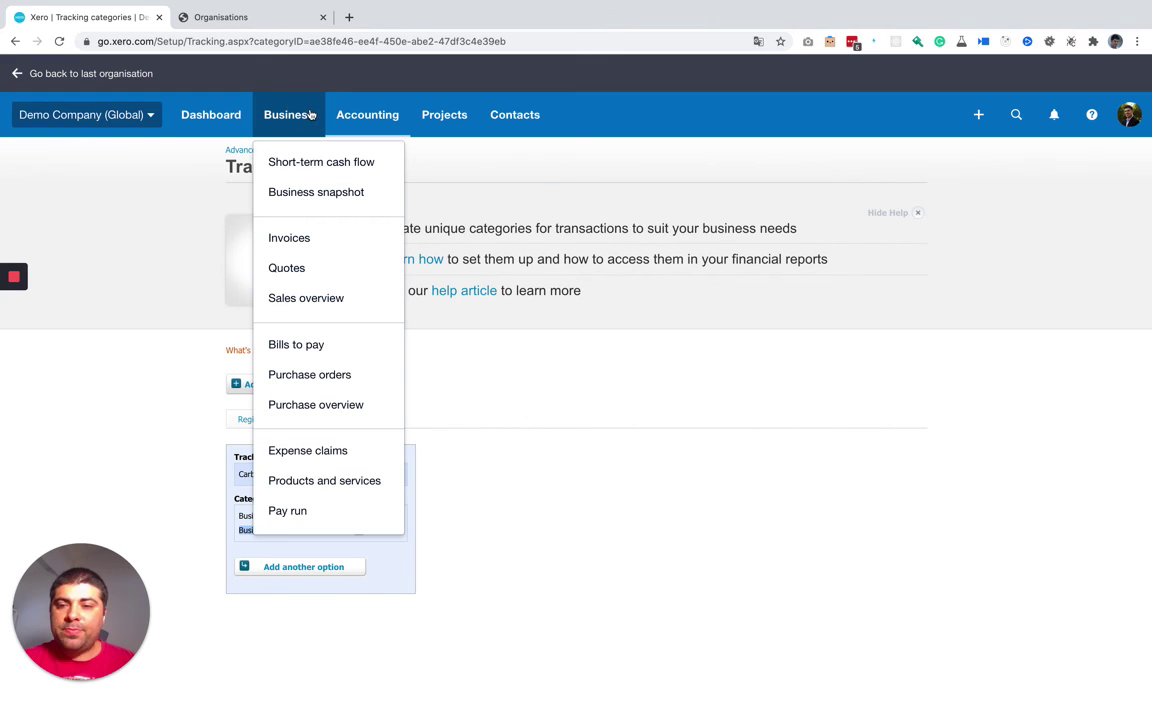
click(314, 346)
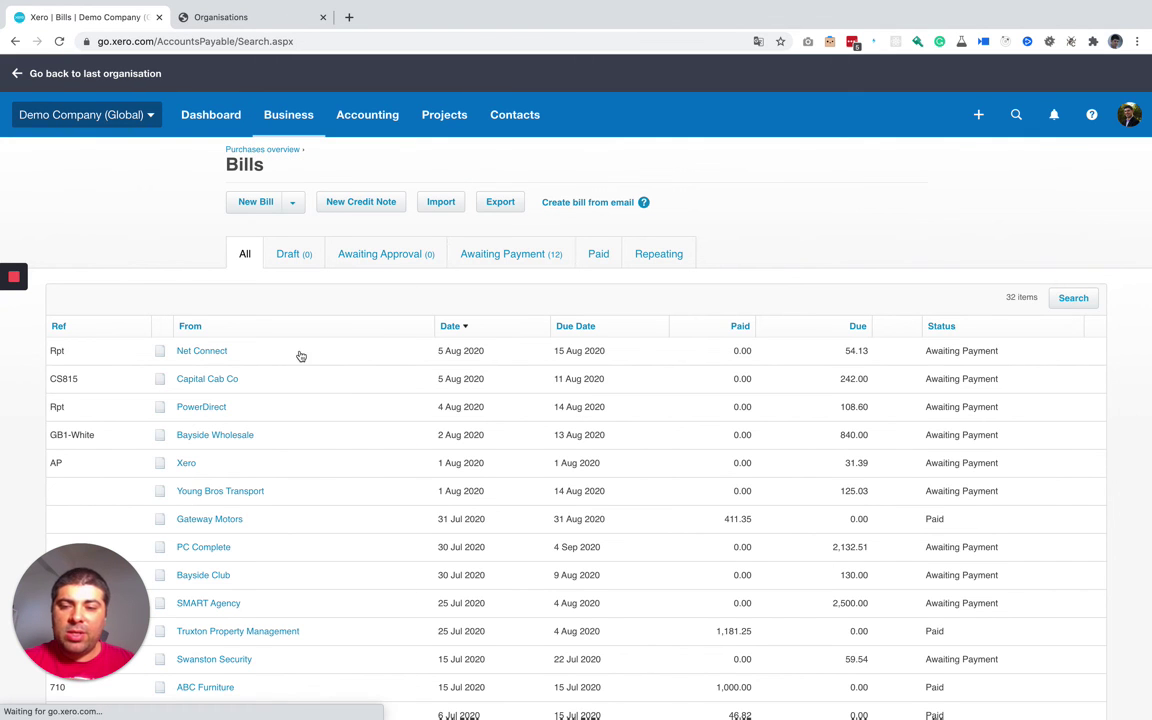
click(200, 356)
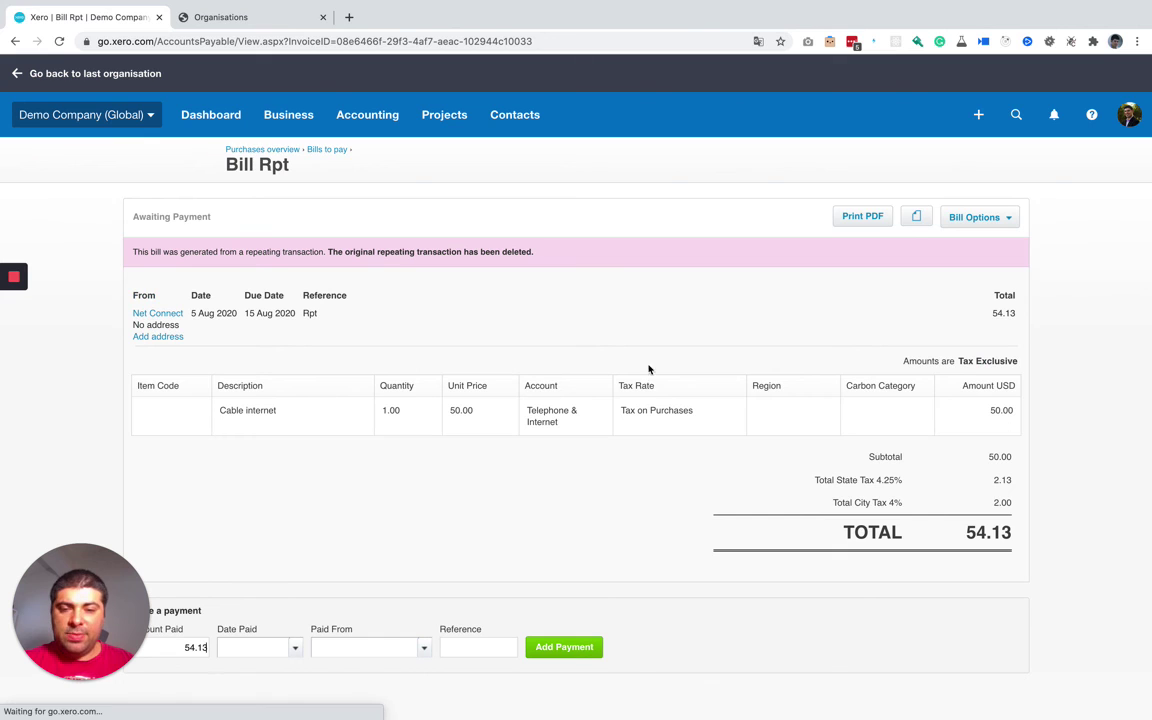
click(978, 216)
click(977, 308)
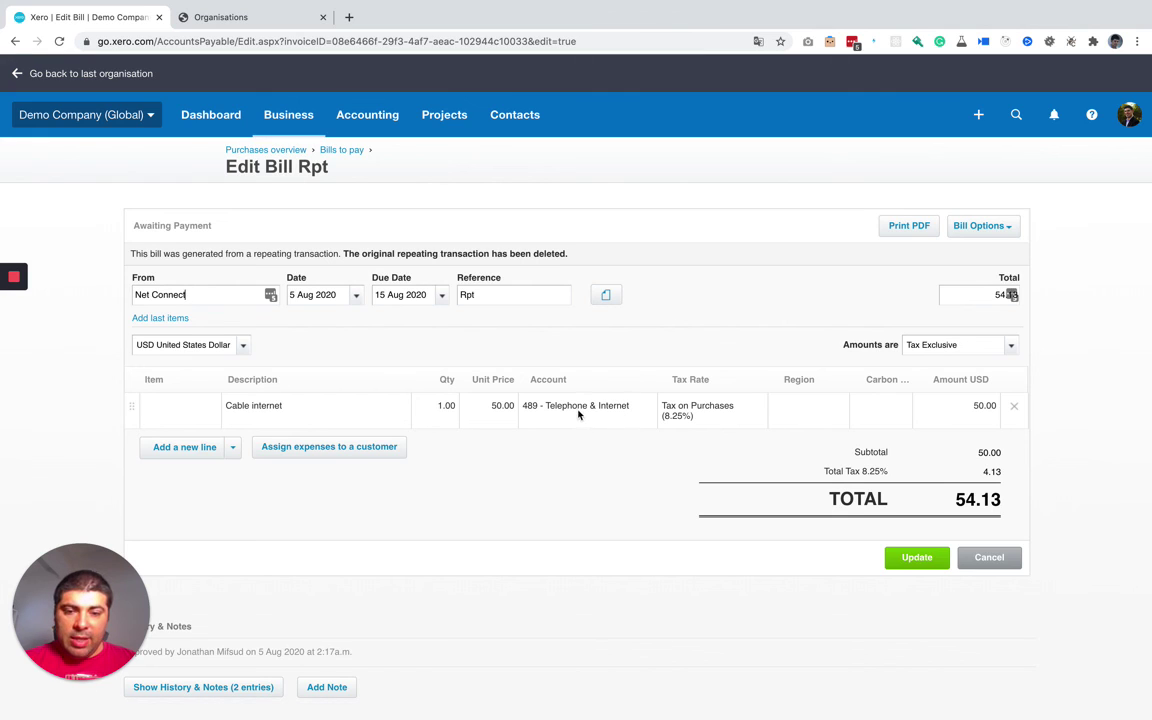
Change the account of the bill's Cable internet line to airtravel - Air Travel
click(630, 405)
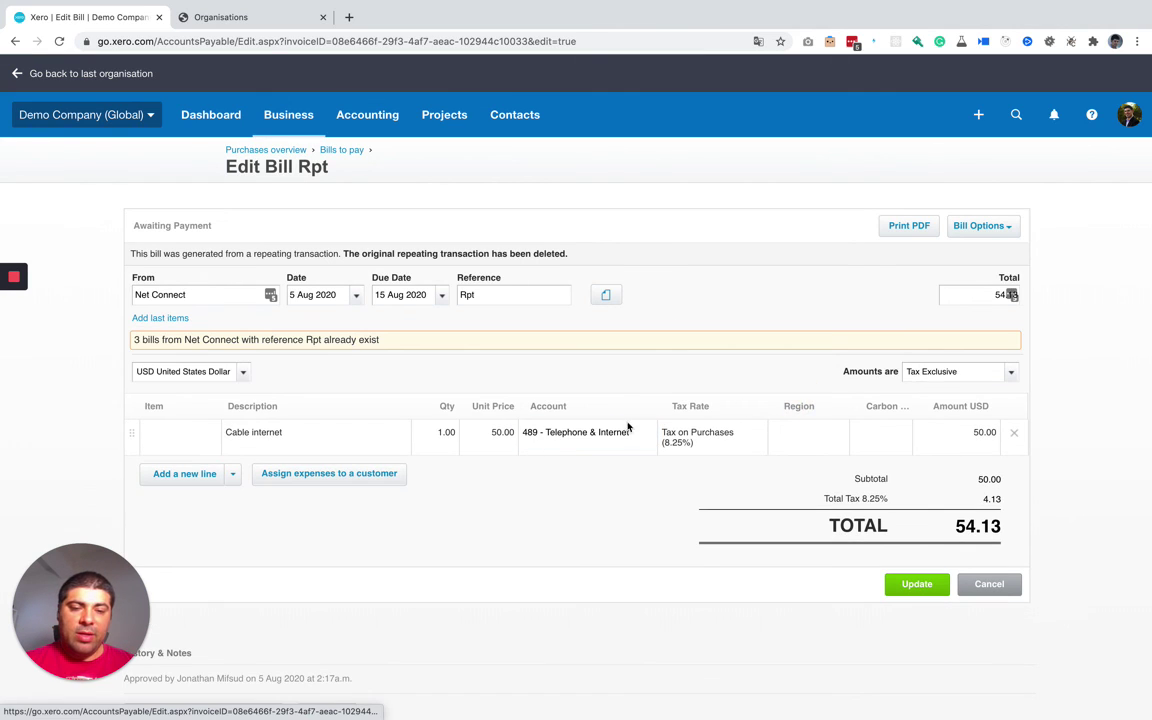
click(633, 425)
click(646, 433)
scroll(622, 553, down, 1)
scroll(622, 553, down, 3)
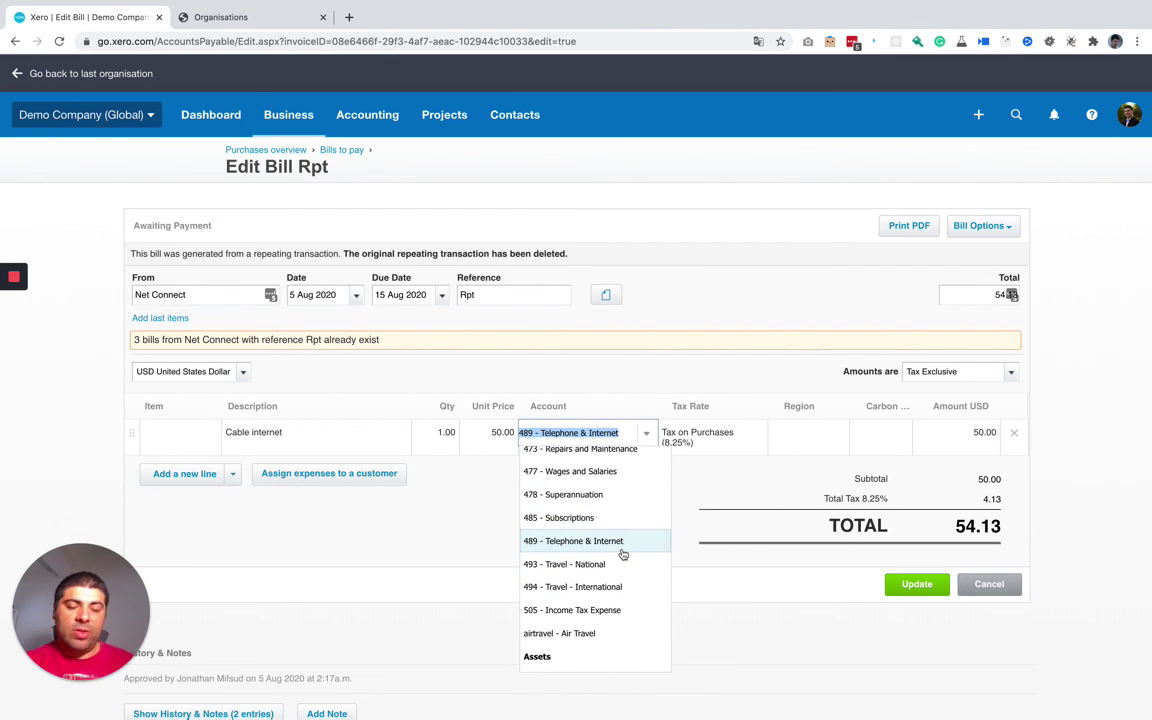
click(598, 633)
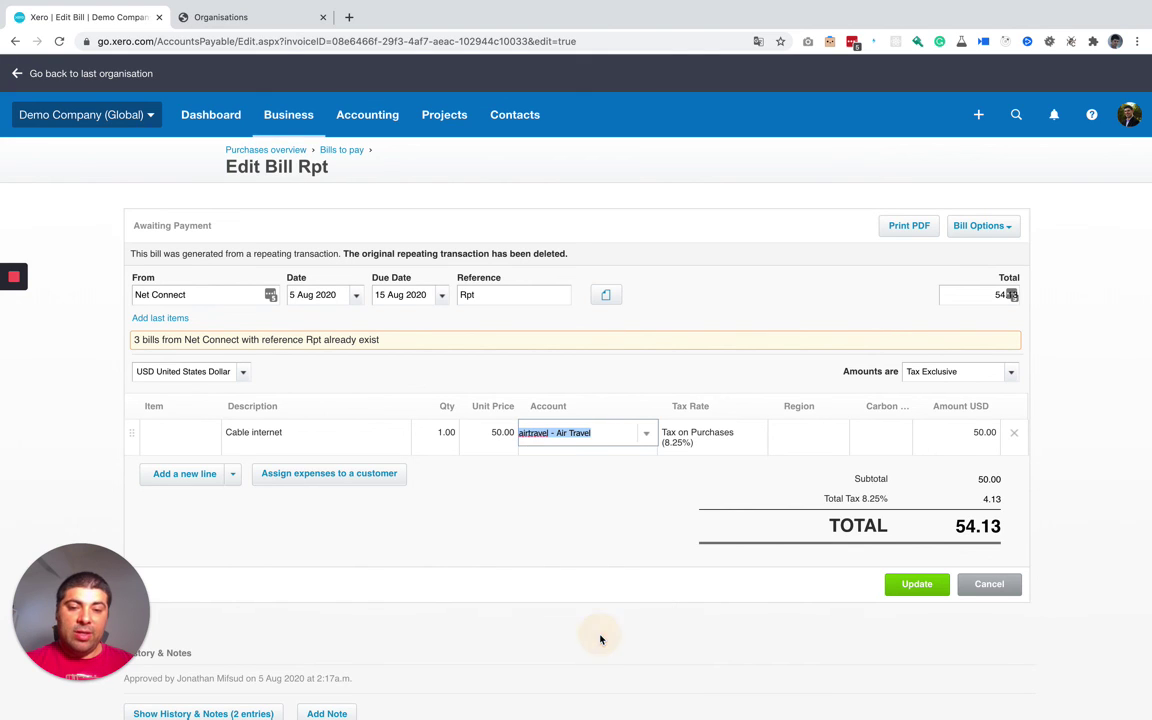
click(580, 412)
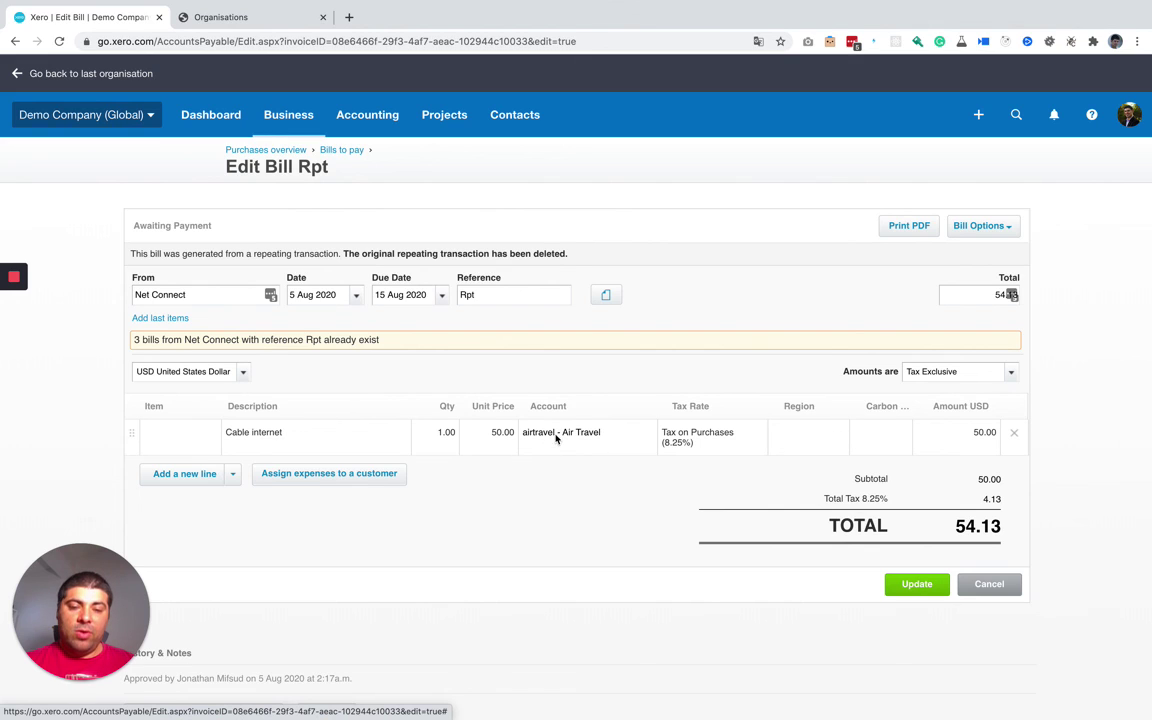
Set the Carbon Category of the Cable internet line to Business Travel: Air
click(879, 432)
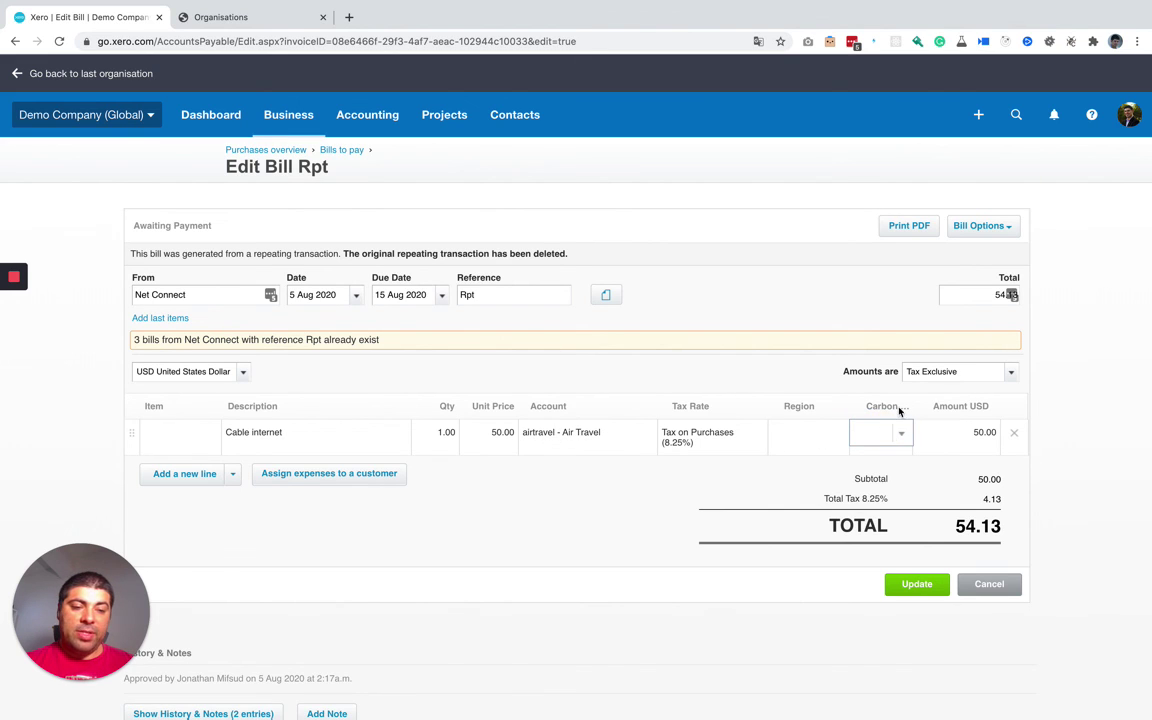
click(905, 436)
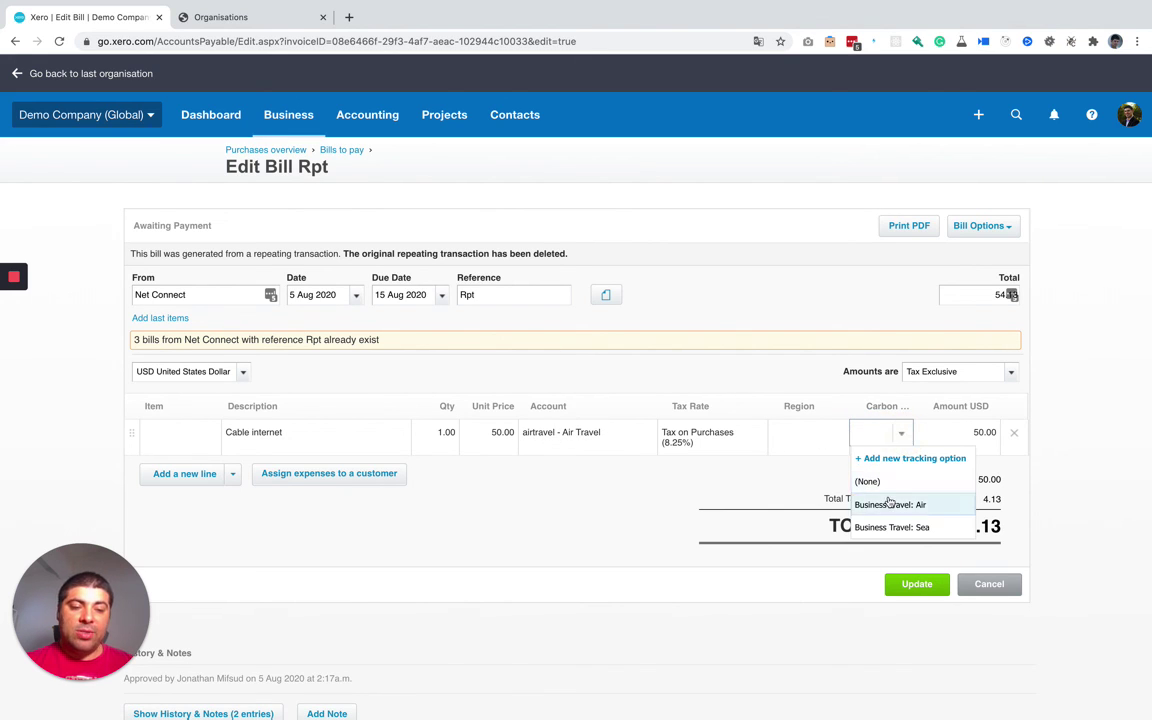
click(897, 515)
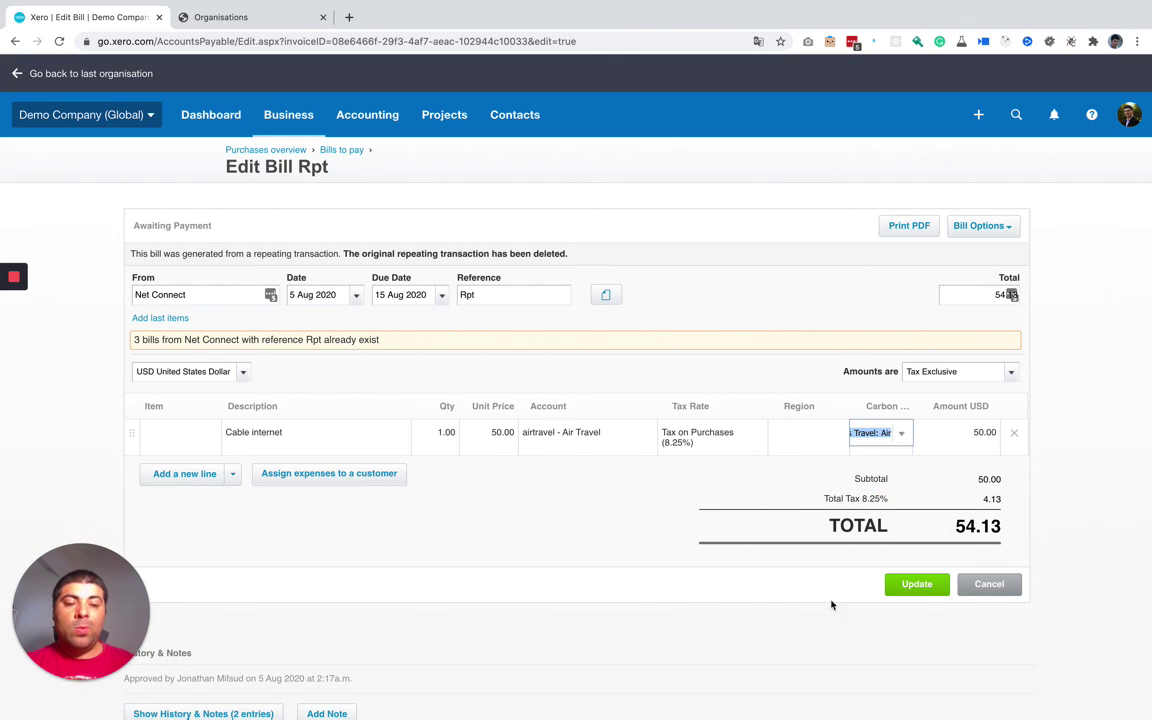
Save the changes to the Net Connect bill
click(929, 588)
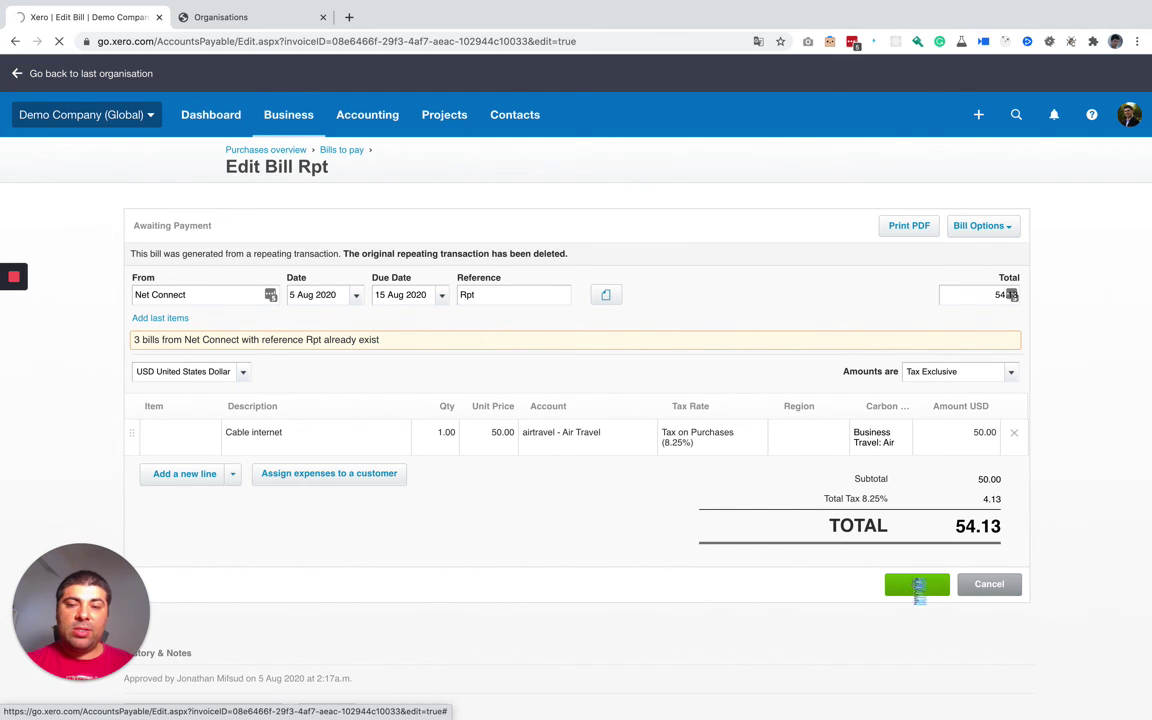
Switch to Compare Your Footprint and choose 2018 as the year for importing spend data from Xero, keeping the tracking category mappings in view
click(258, 18)
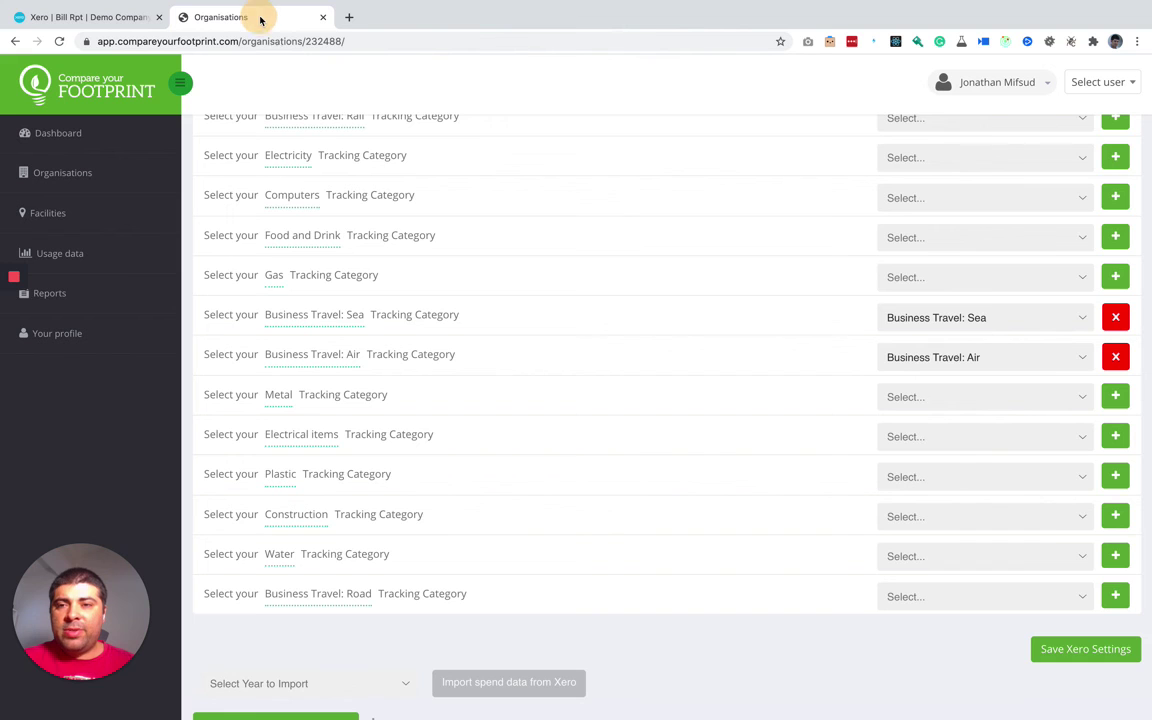
scroll(368, 213, down, 2)
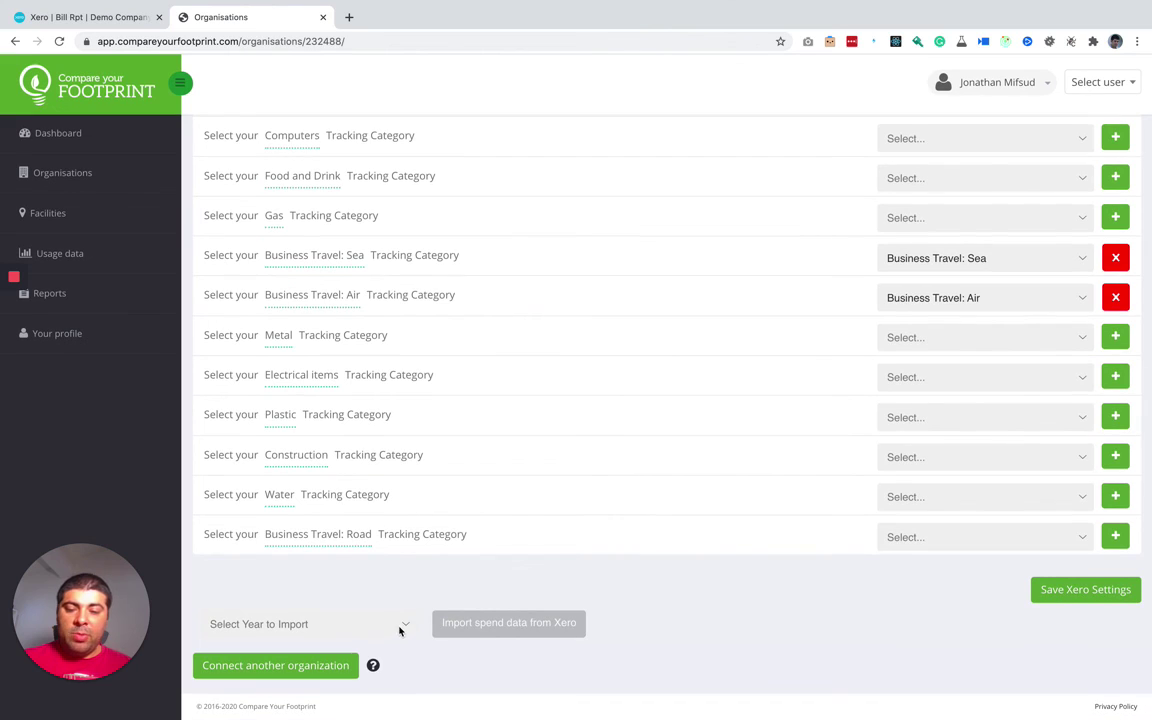
click(401, 625)
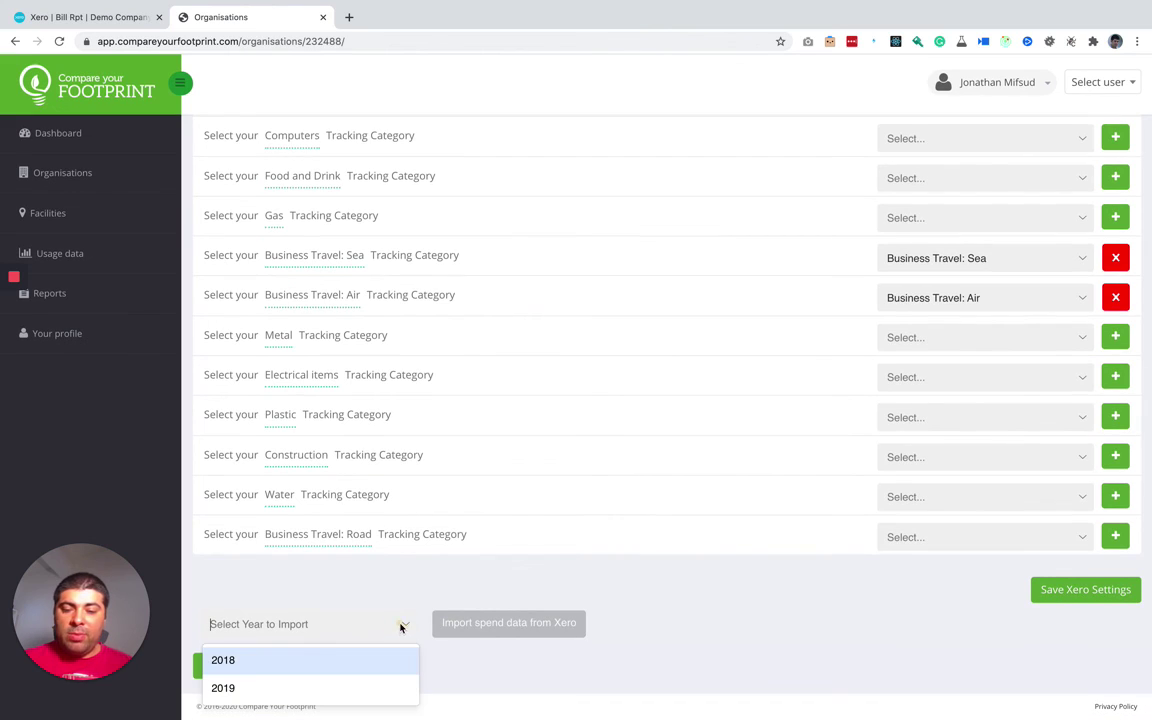
click(316, 669)
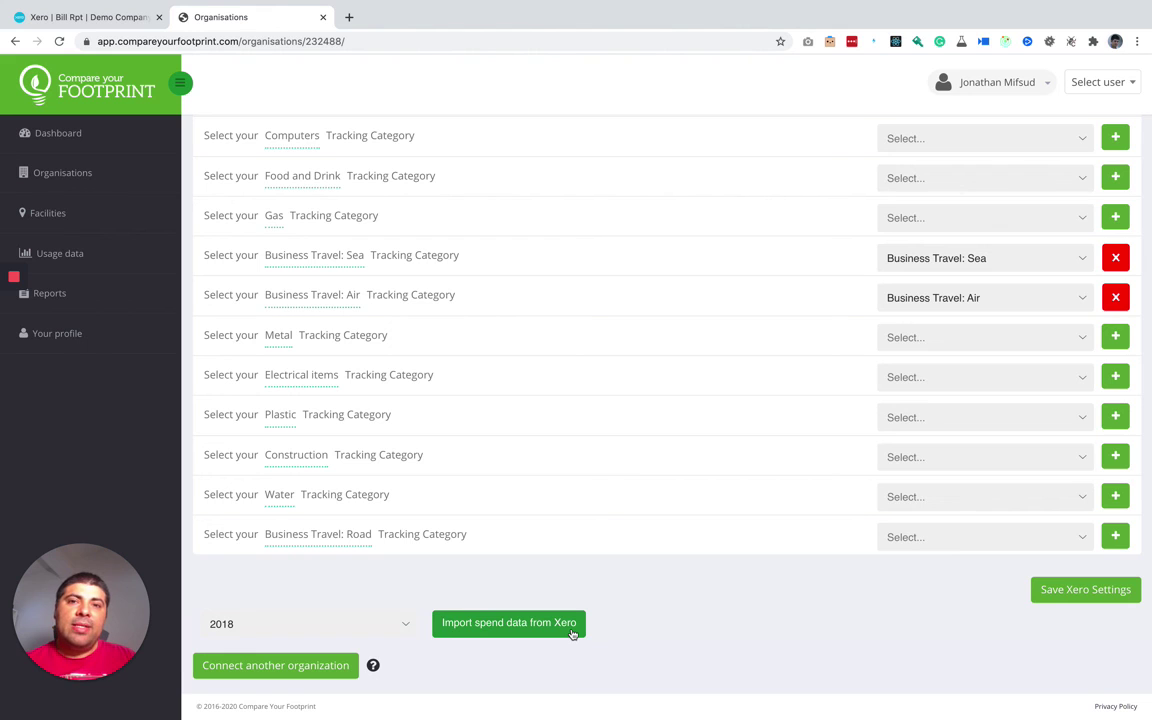
scroll(676, 452, up, 2)
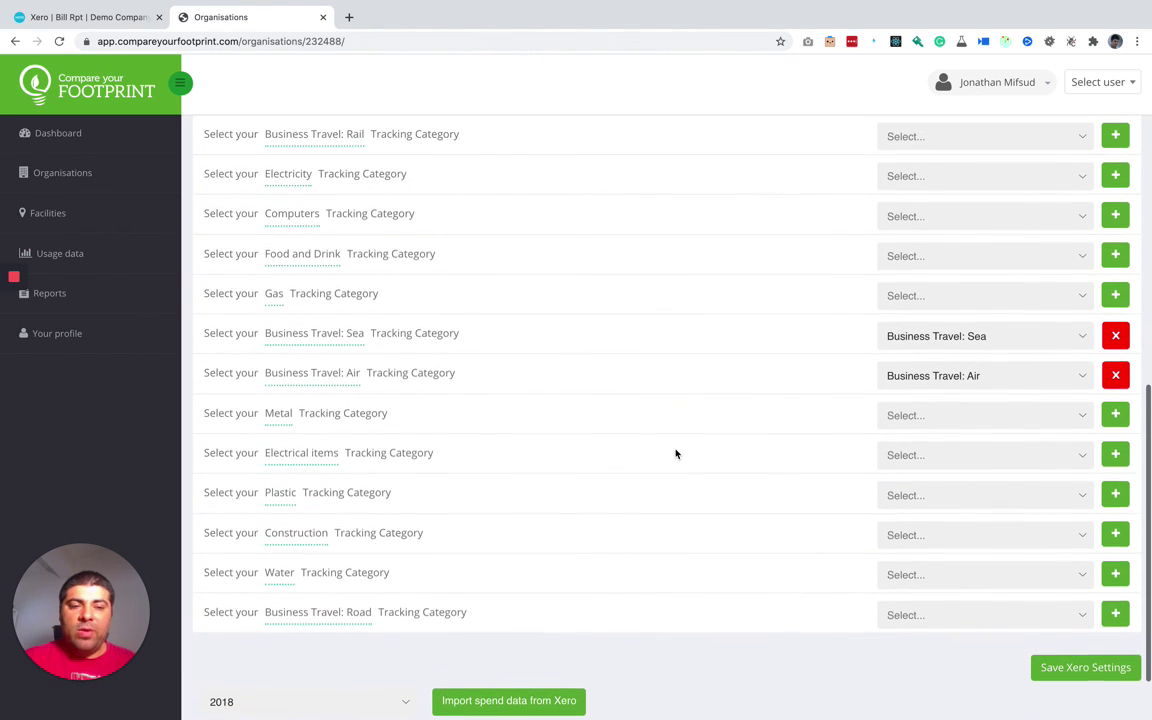
scroll(972, 494, up, 3)
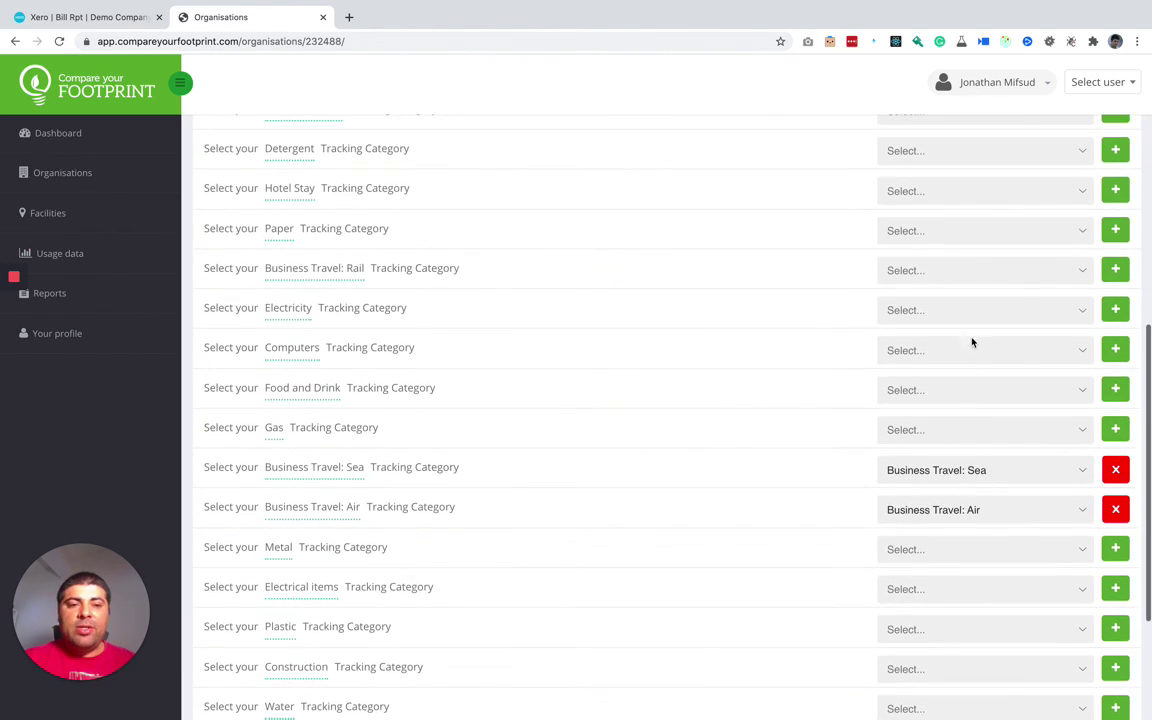